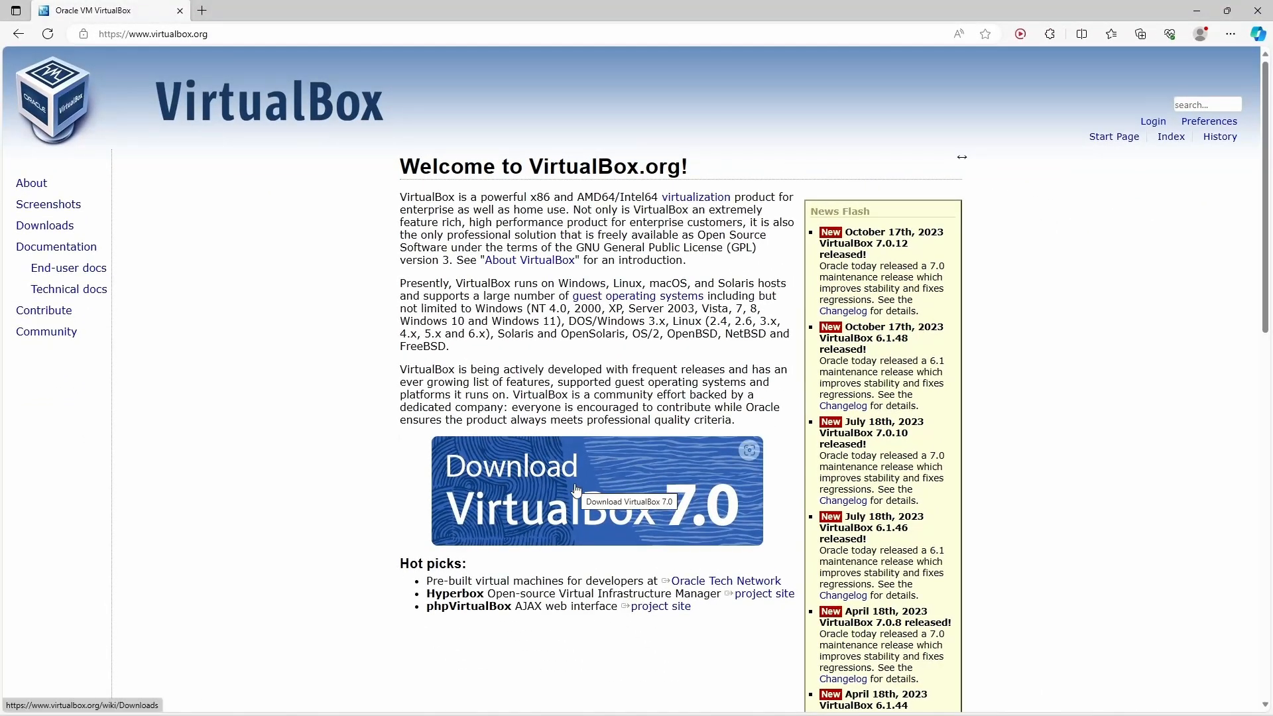
Step: Download the VirtualBox 7.0.12 installer for Windows hosts and run it from Edge's Downloads panel
click(576, 489)
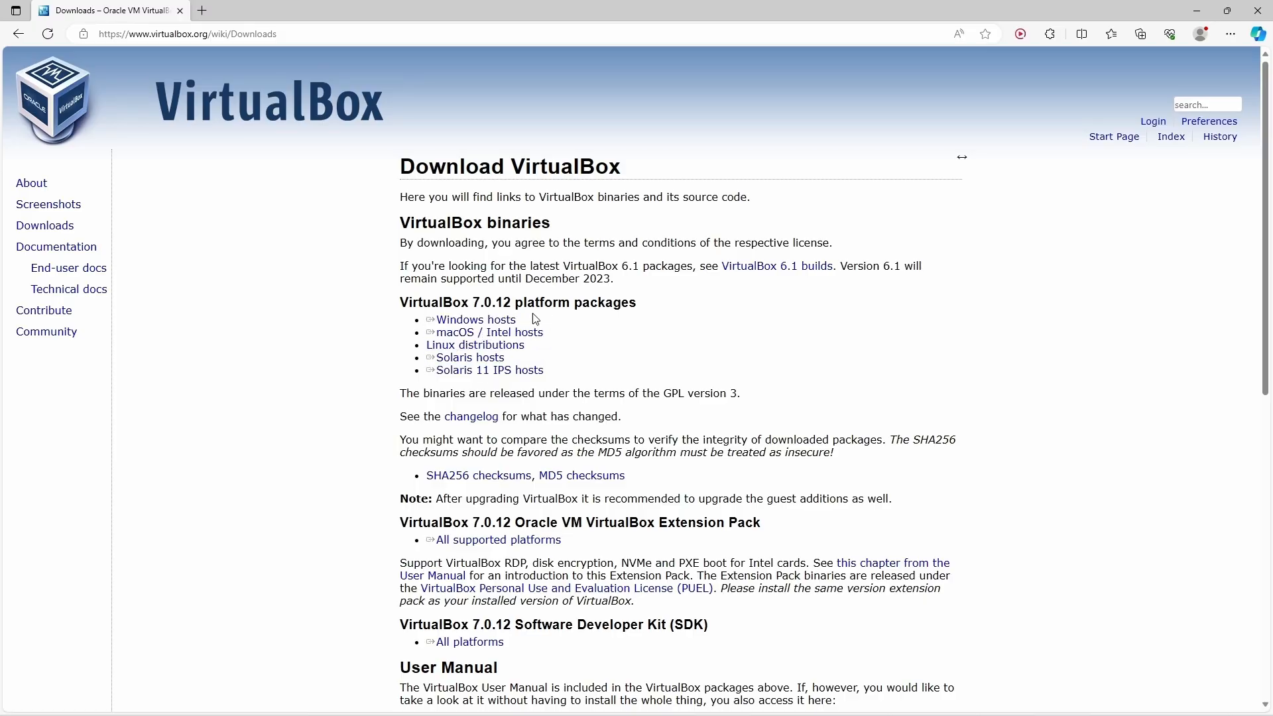
click(508, 319)
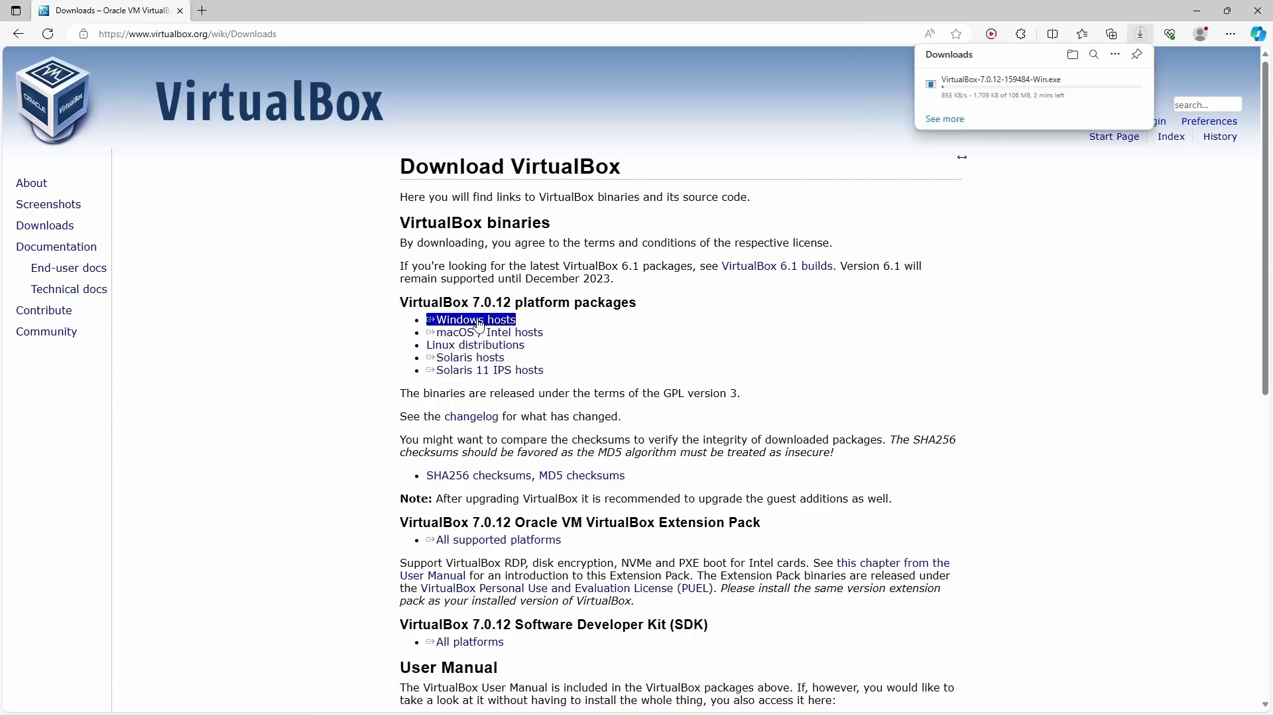
mouse_move(1019, 98)
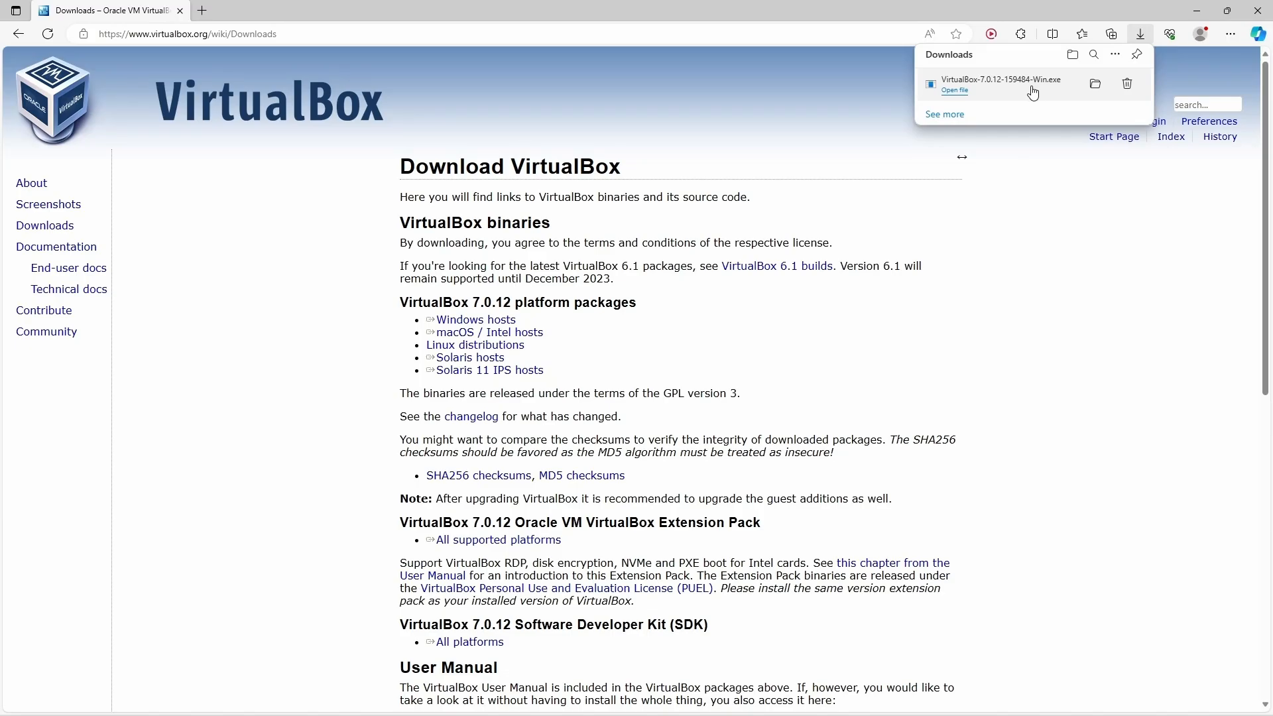
click(1031, 91)
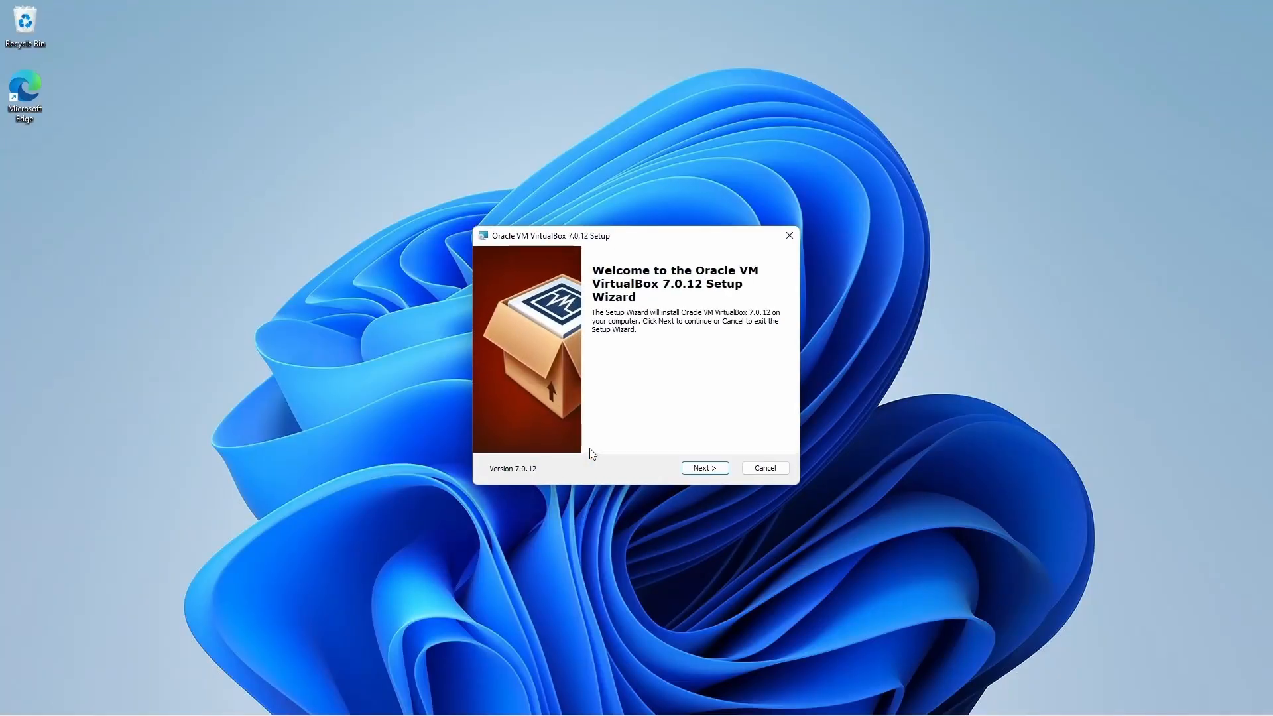
Step: Keep the default features and accept the network disconnection and missing Python dependency warnings
click(704, 468)
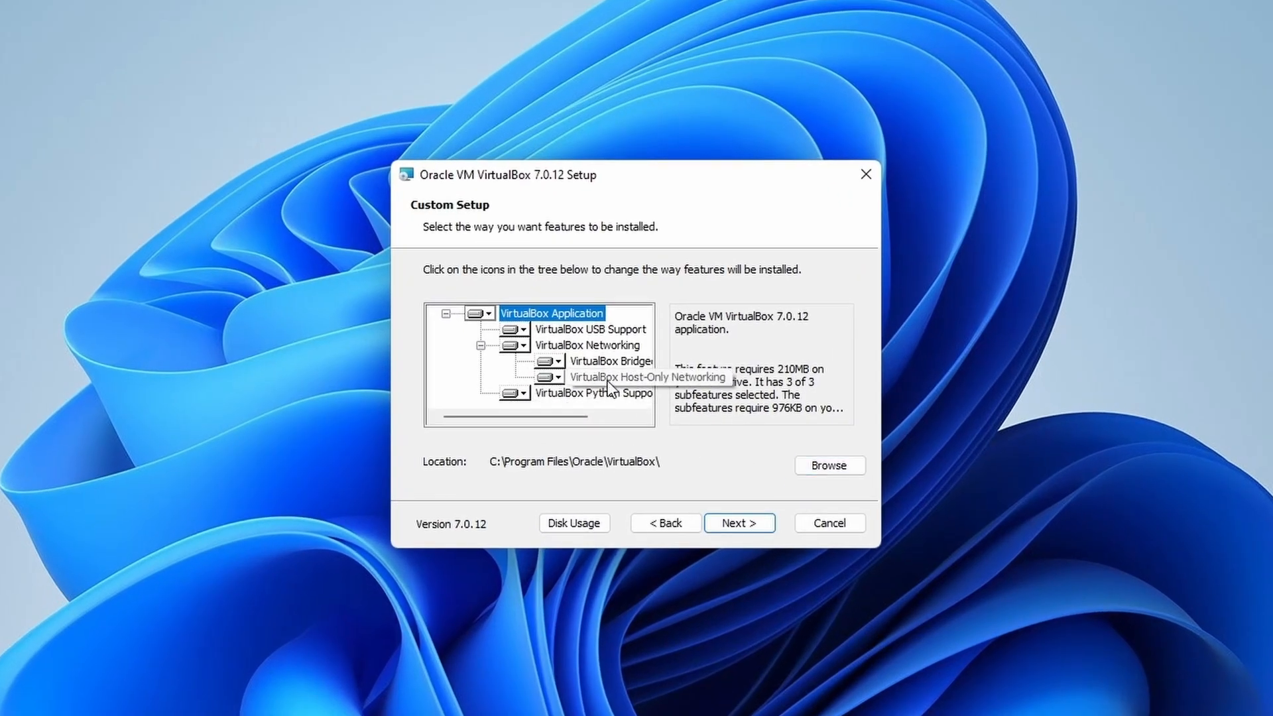
click(550, 368)
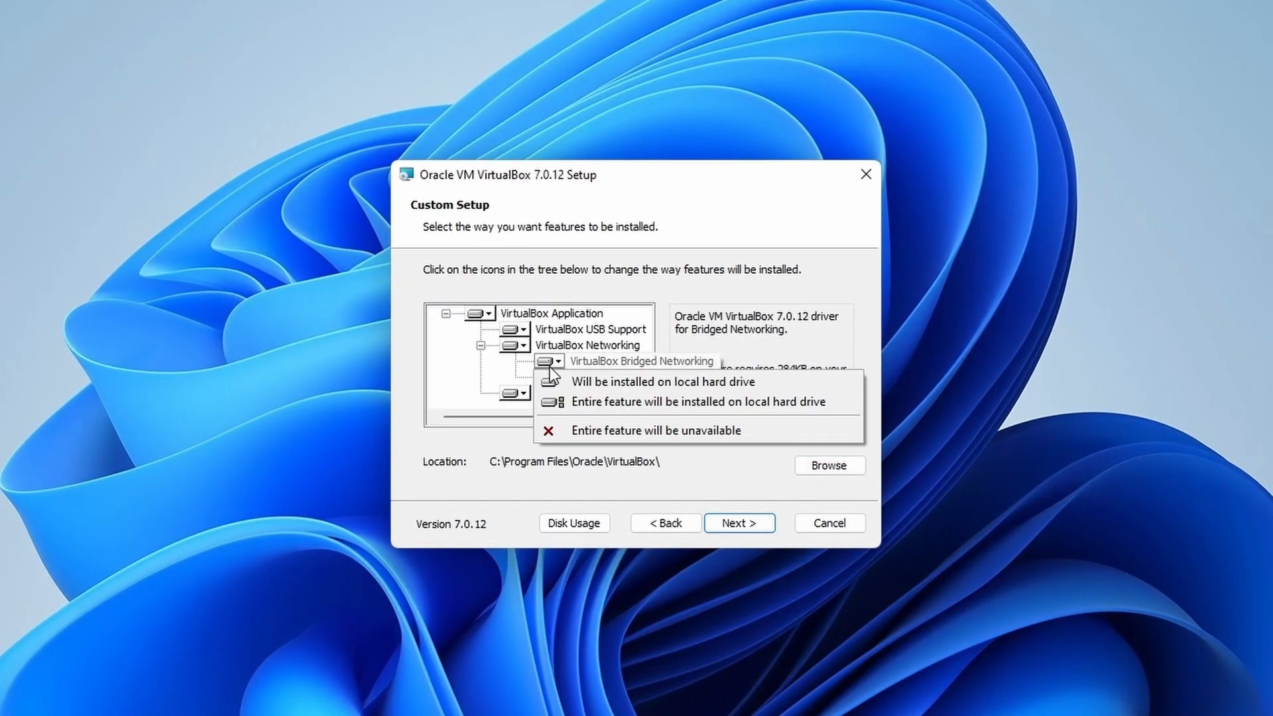
click(554, 381)
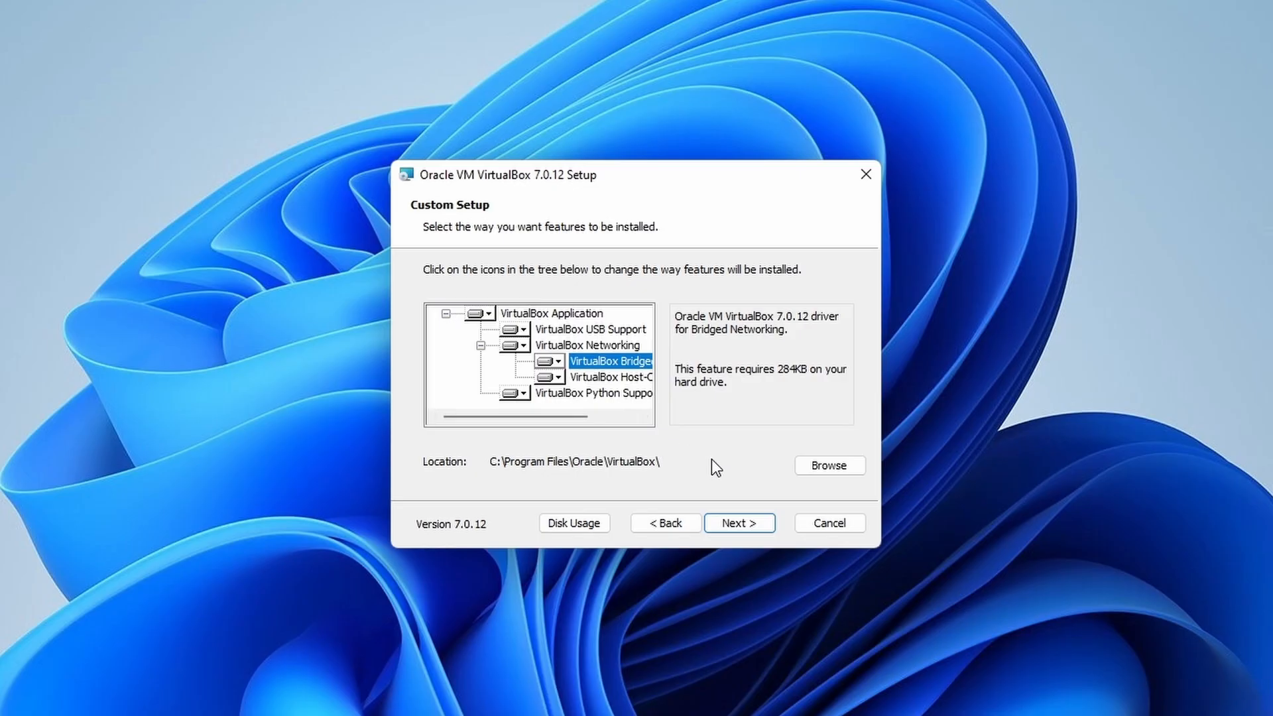
click(572, 314)
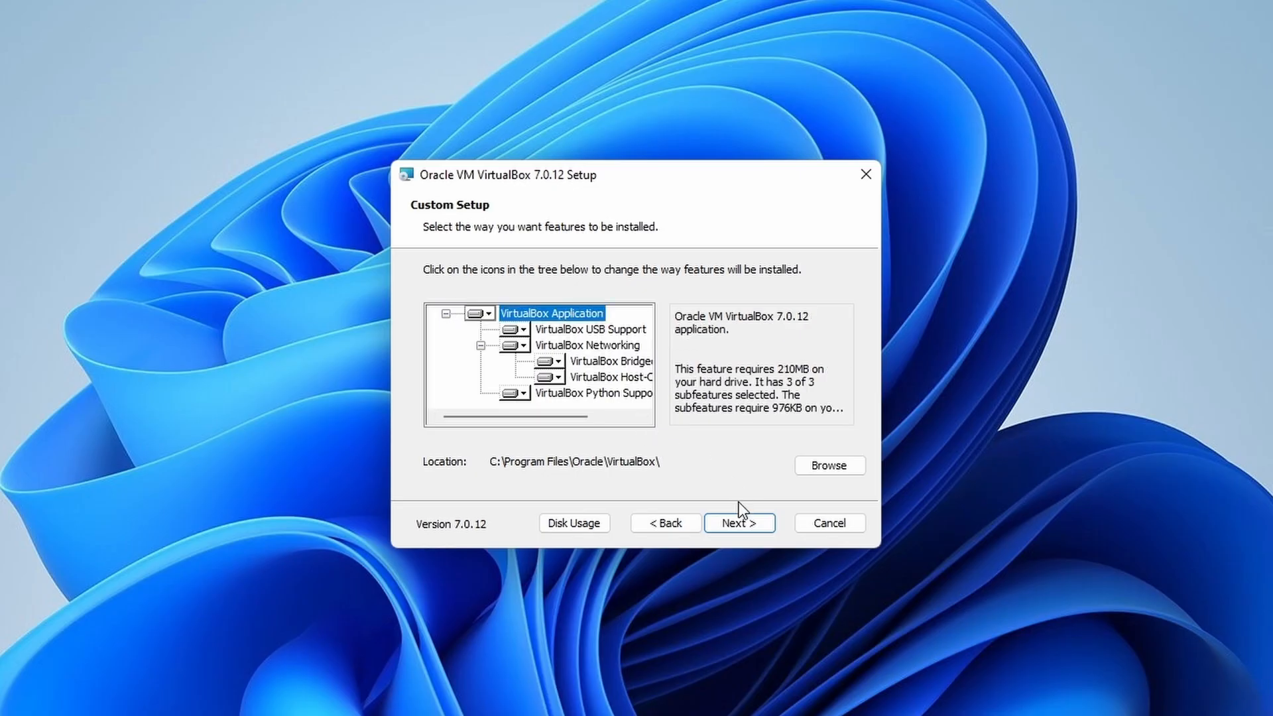
click(737, 523)
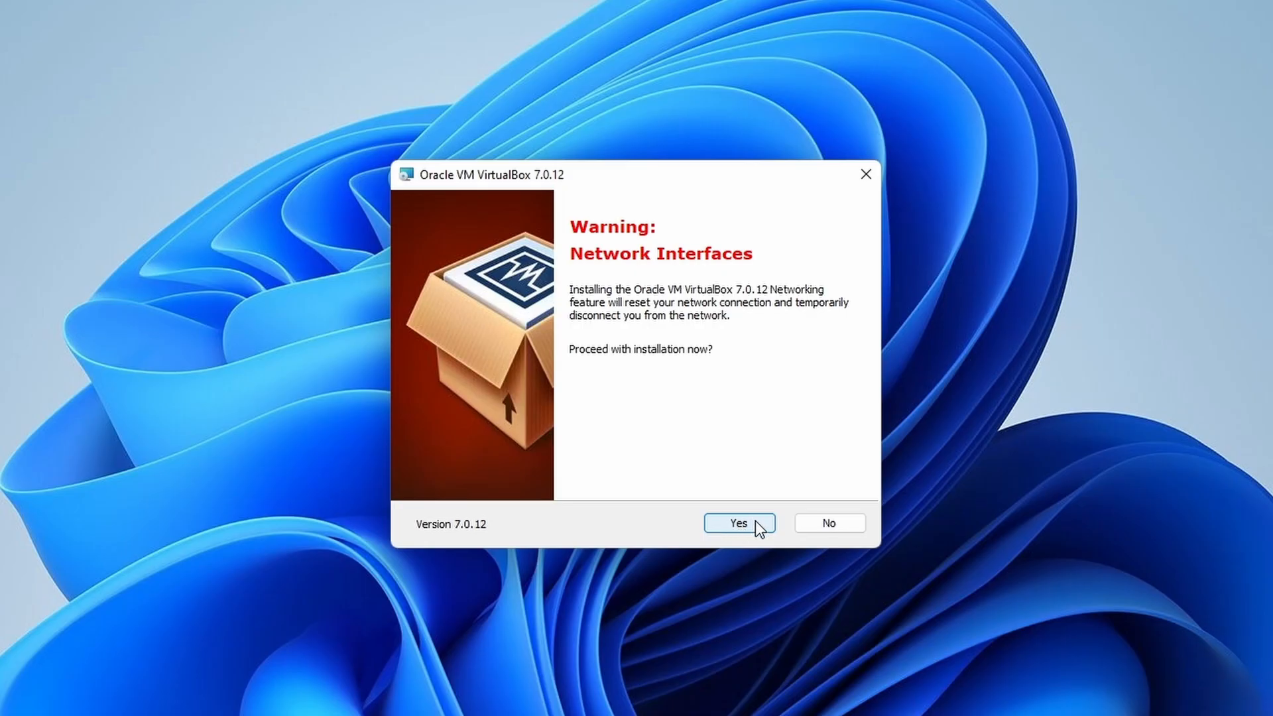
click(754, 522)
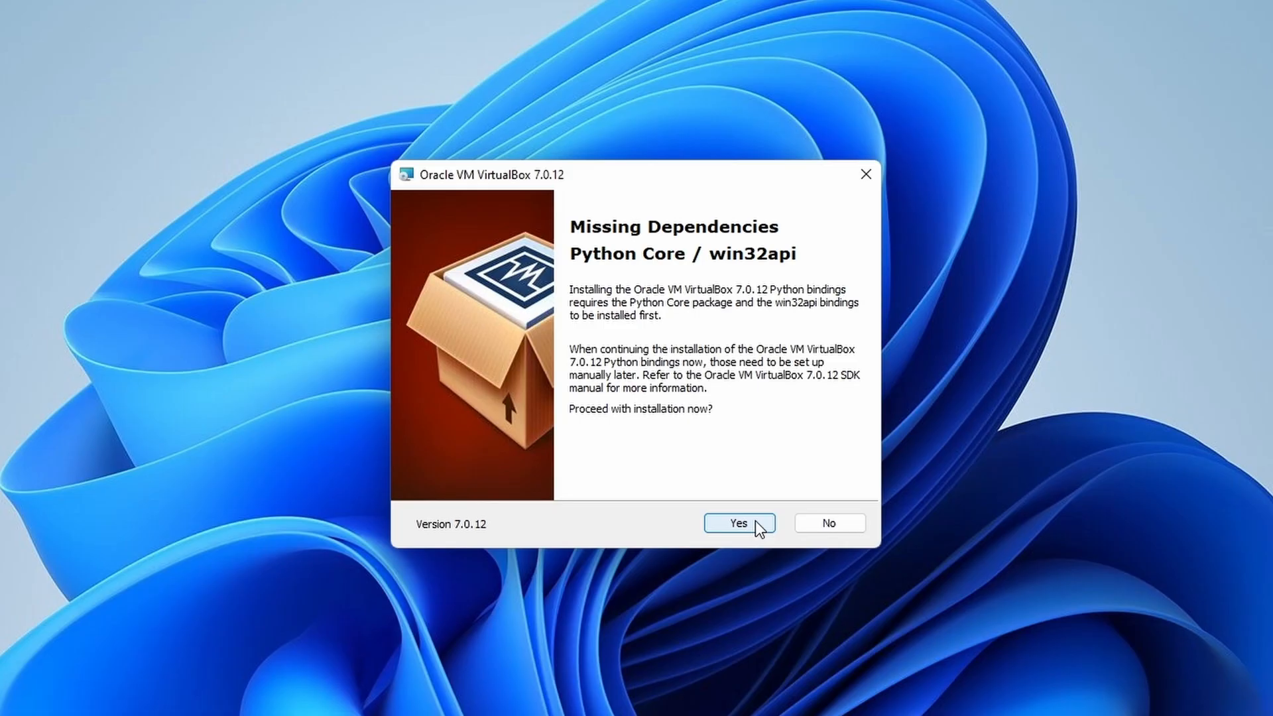
click(762, 522)
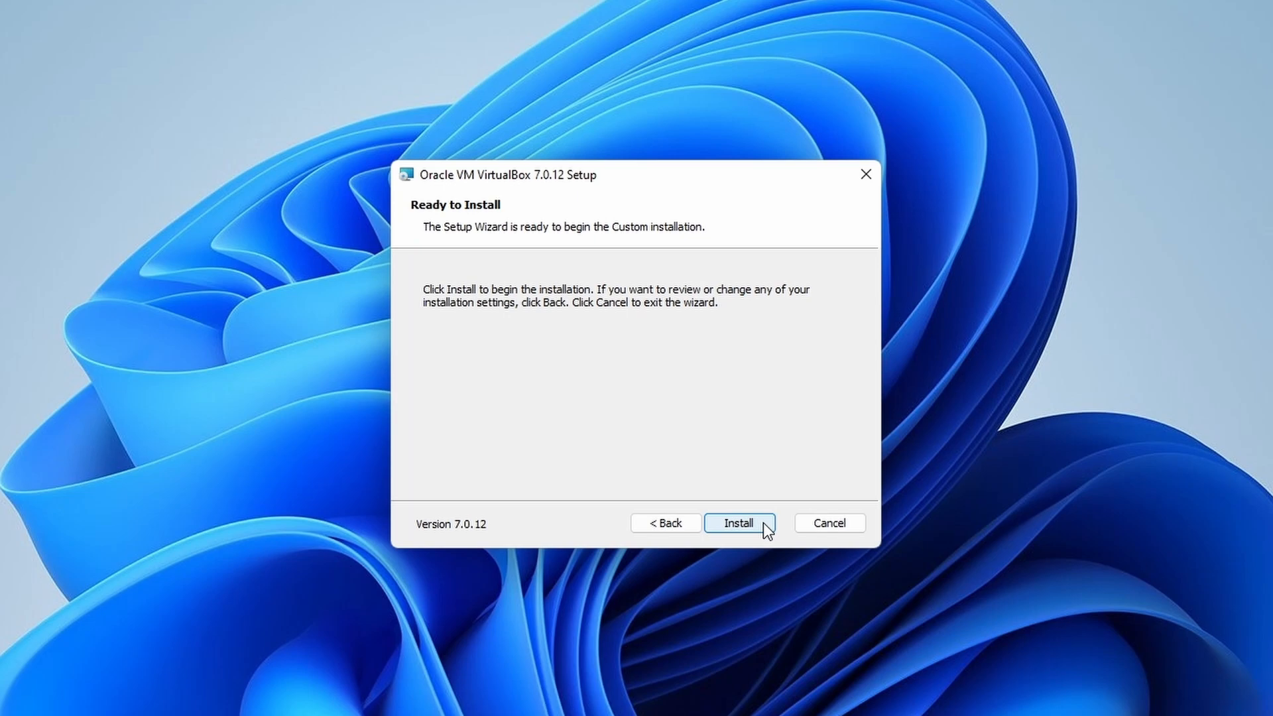
Step: Install VirtualBox 7.0.12 and close the setup wizard when it finishes
click(763, 522)
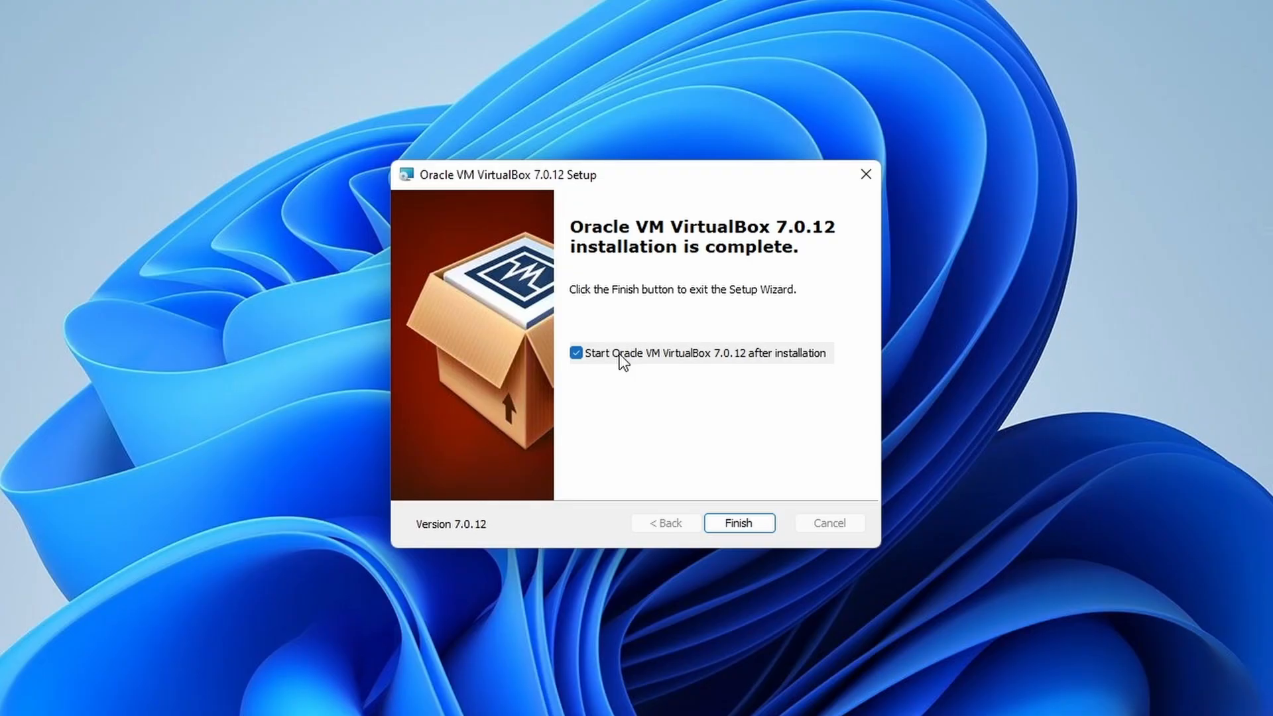
click(733, 522)
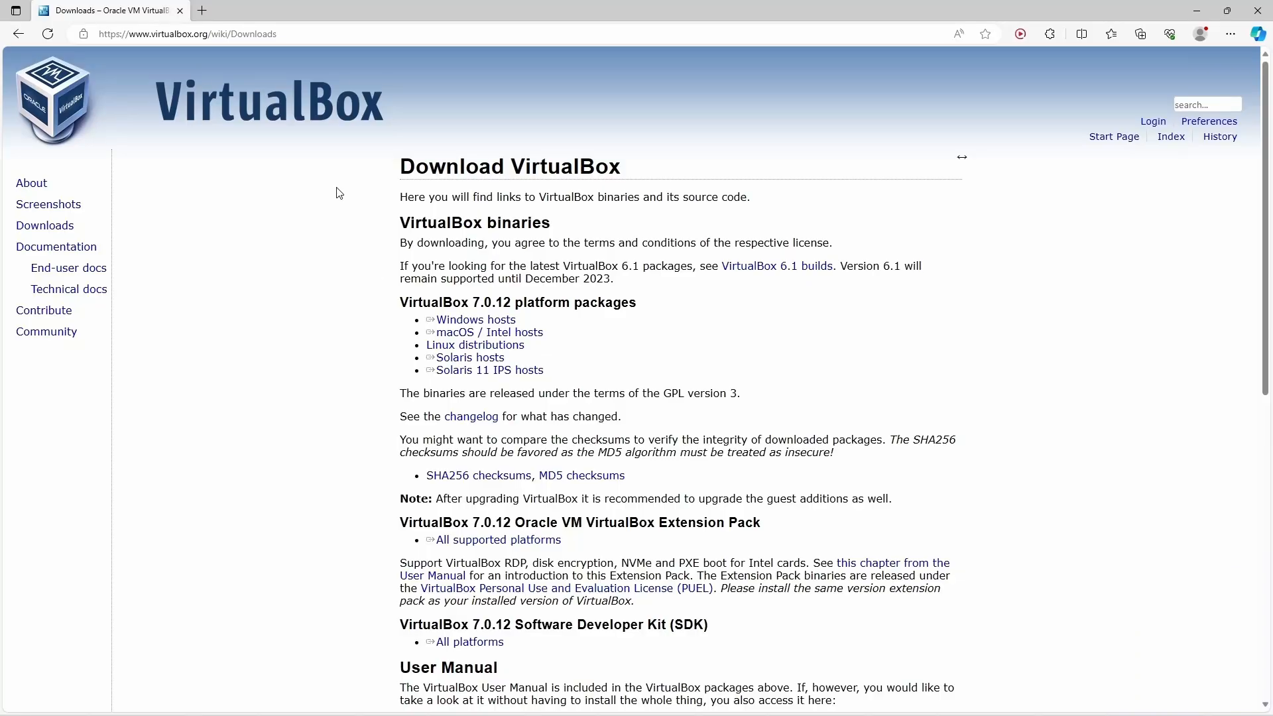
Step: In a new tab, go to ubuntu.com's Ubuntu Desktop download page and show the 22.04.3 LTS section
click(200, 9)
click(213, 32)
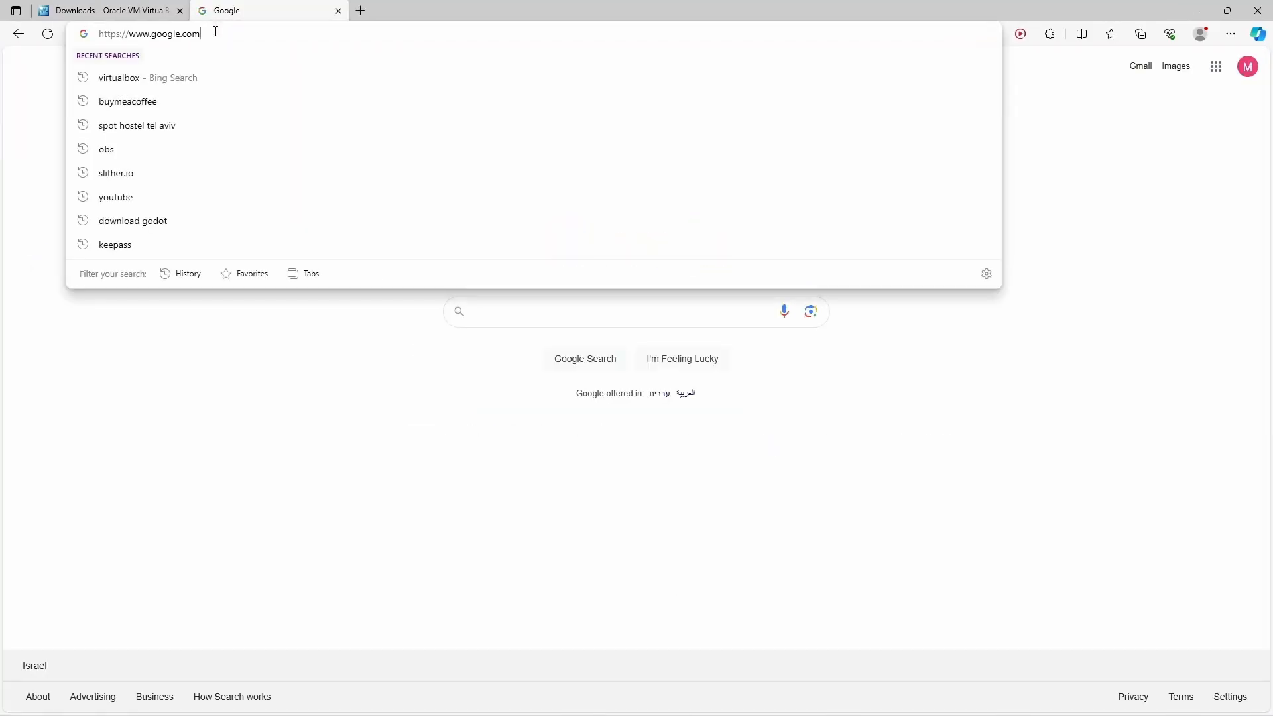
text(ubu)
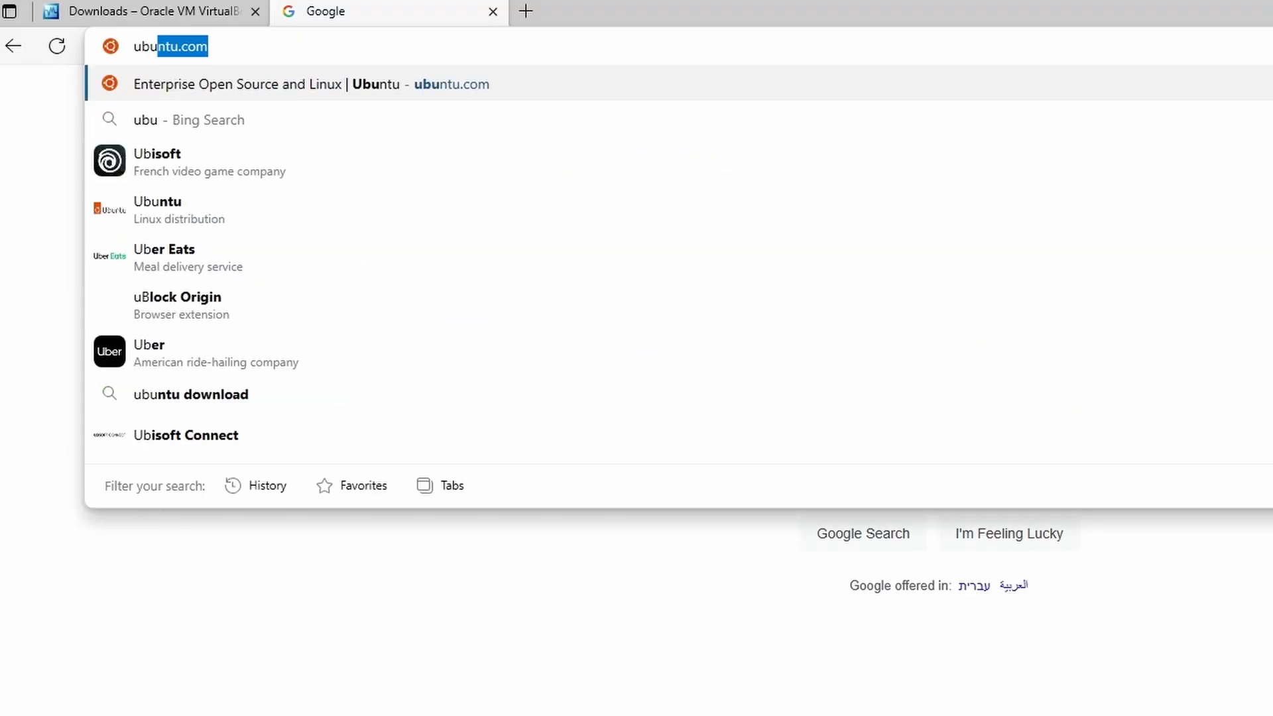
text(ntu.com)
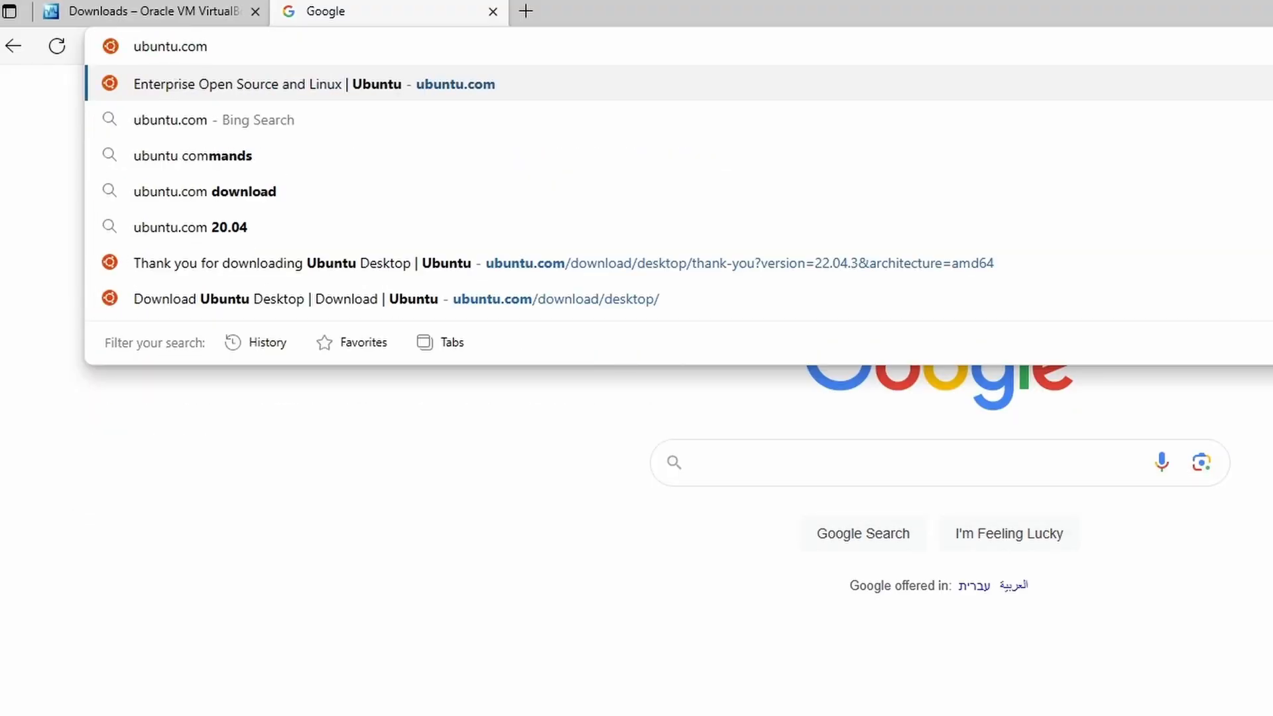
key(Return)
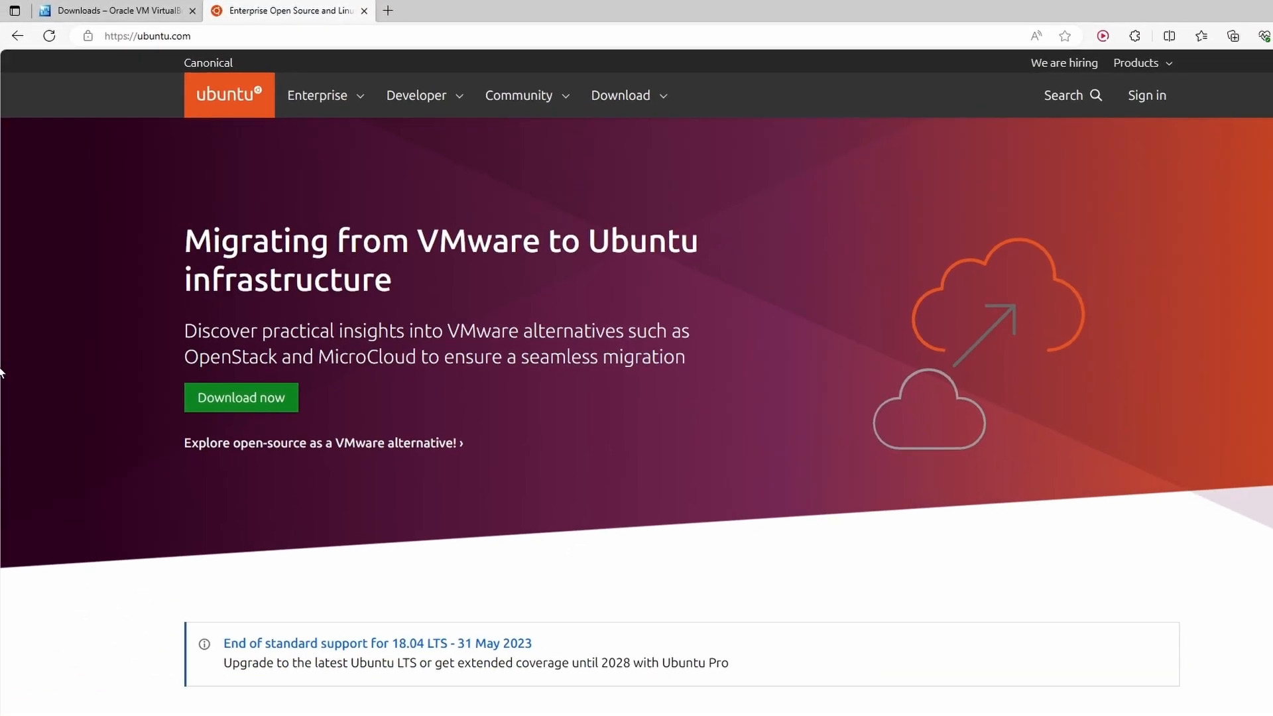
click(592, 92)
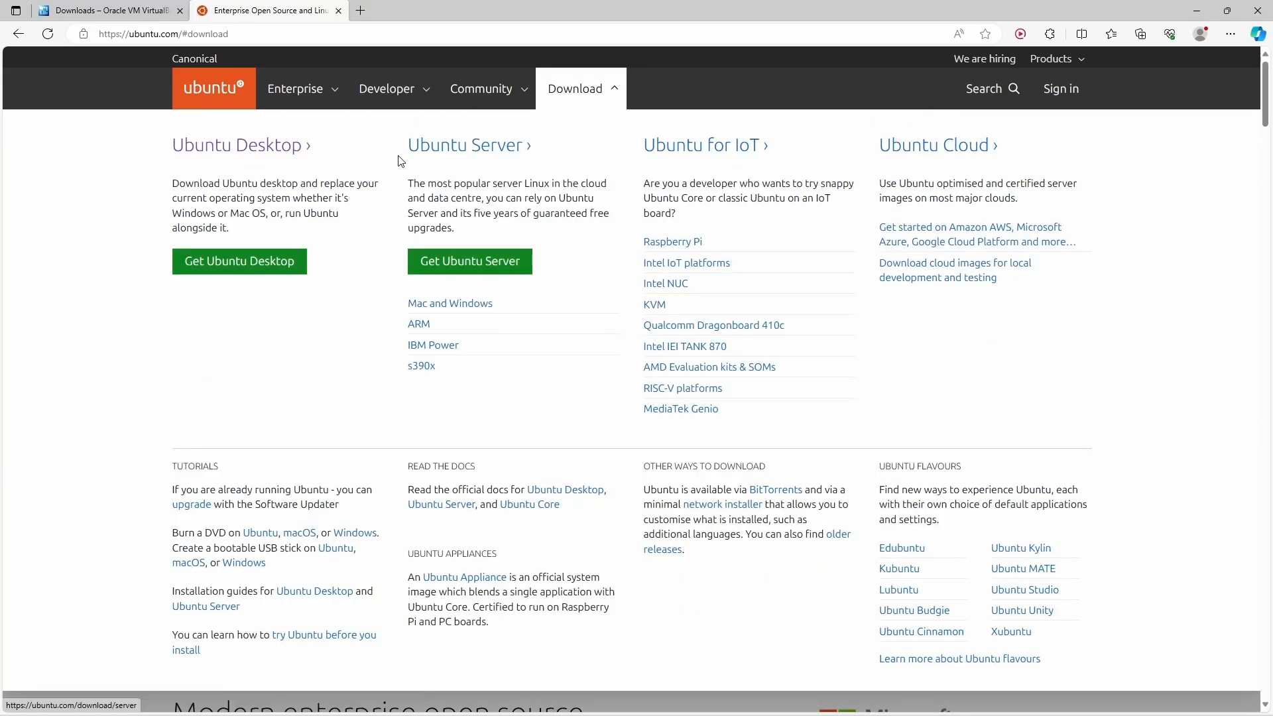
click(249, 148)
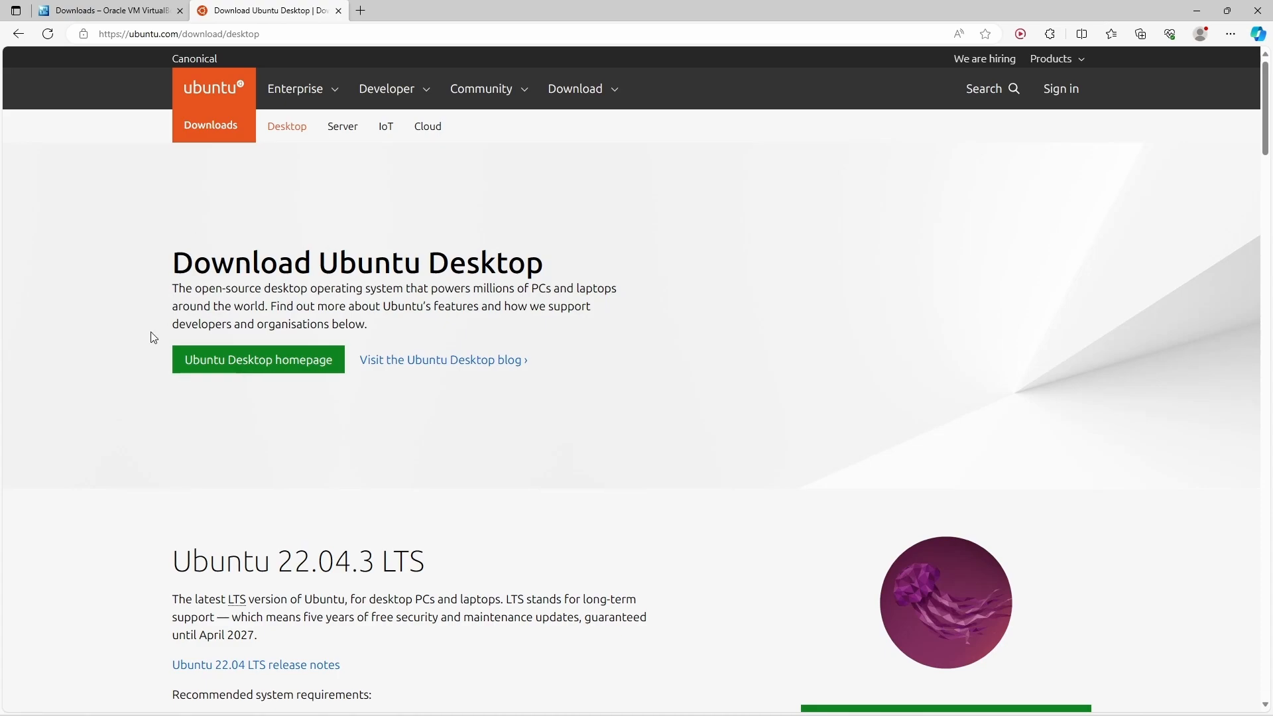
scroll(151, 336, down, 3)
scroll(151, 335, down, 3)
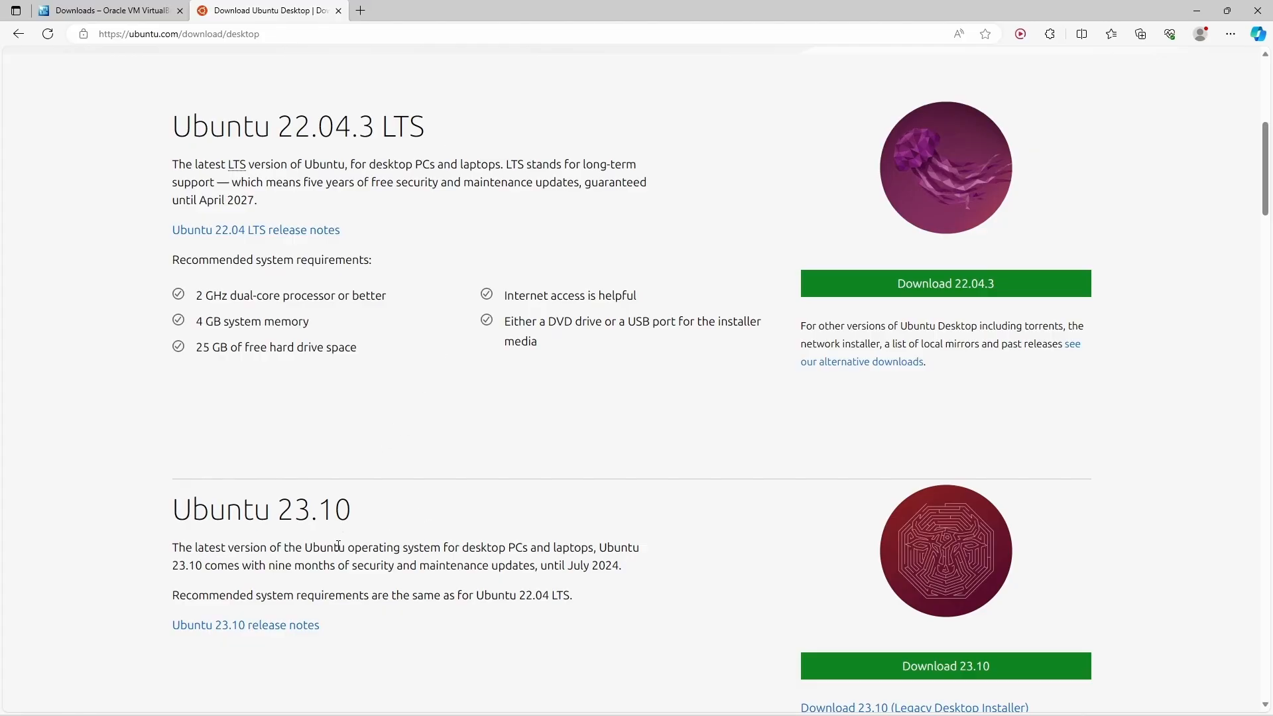
Step: Start the Ubuntu 22.04.3 desktop ISO download, then cancel it as a duplicate
drag(267, 571, 347, 571)
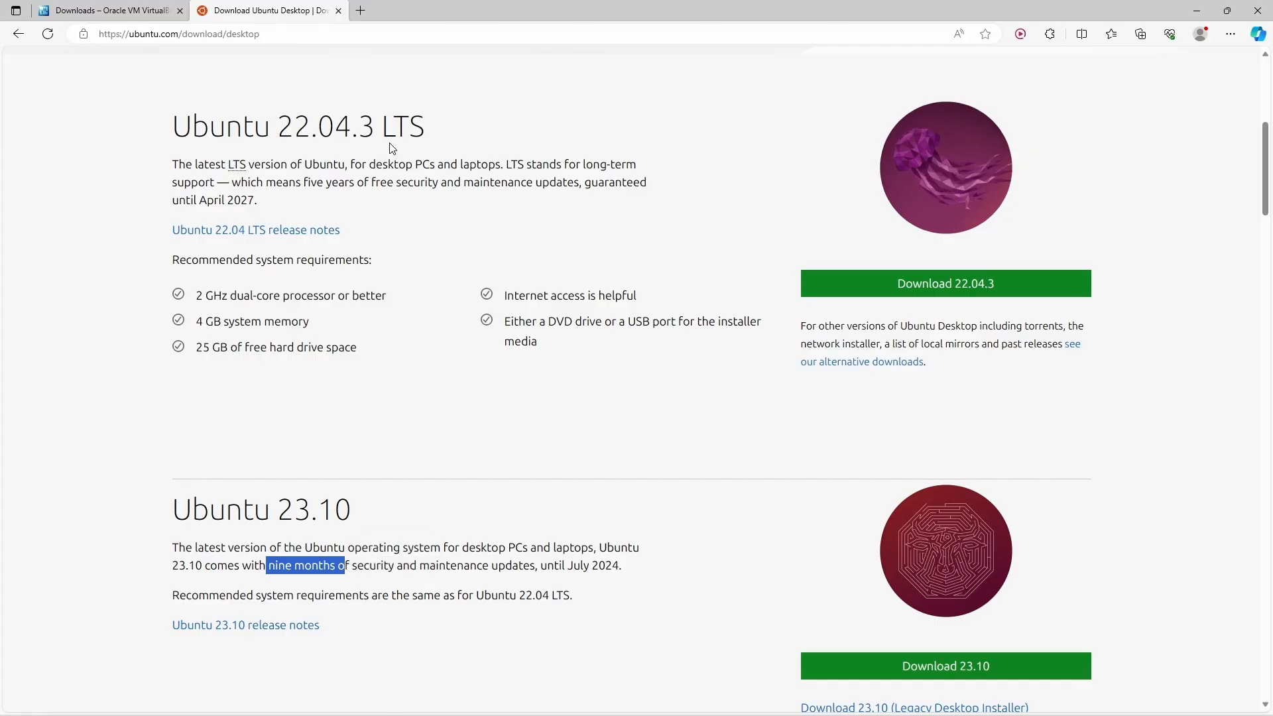
click(431, 127)
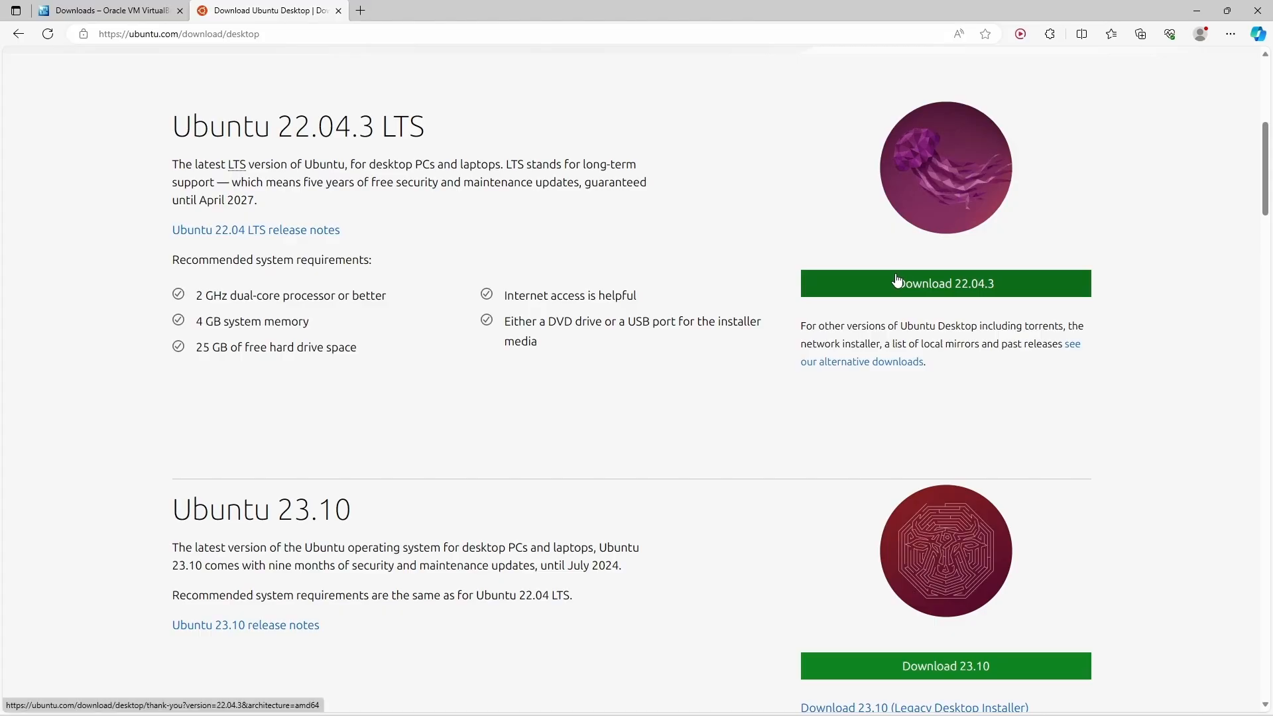
click(1000, 284)
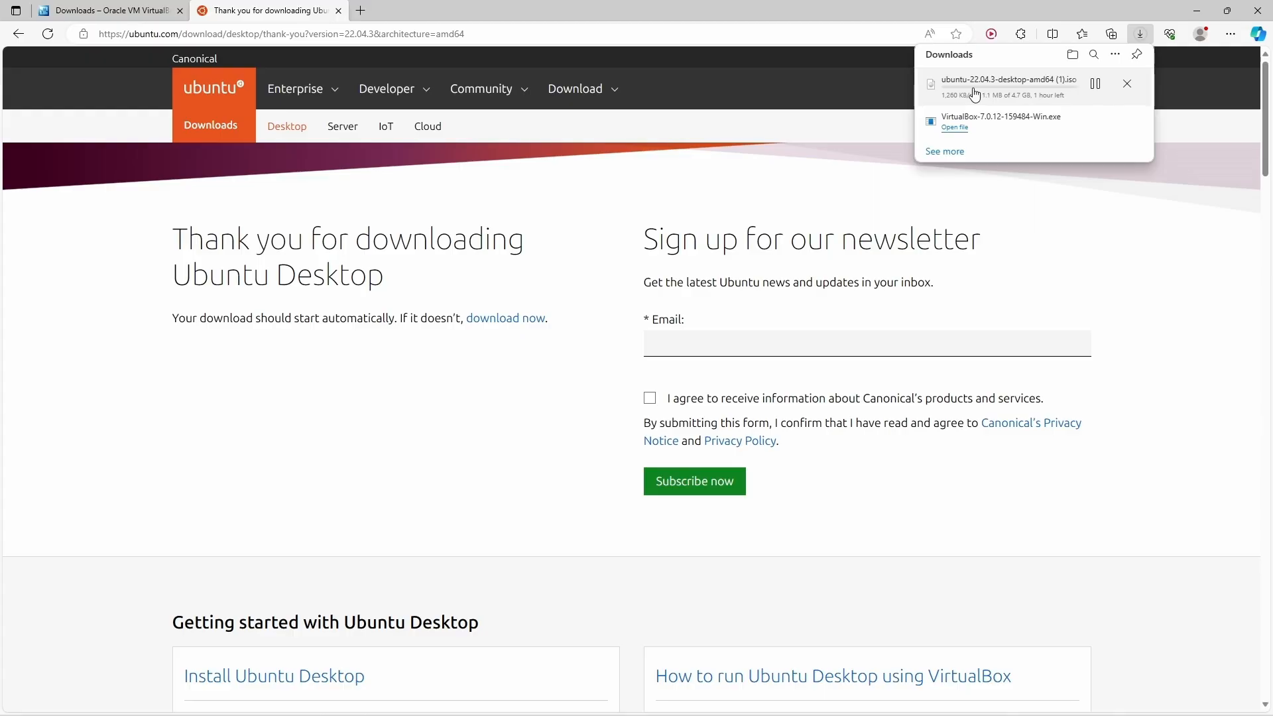
click(1128, 88)
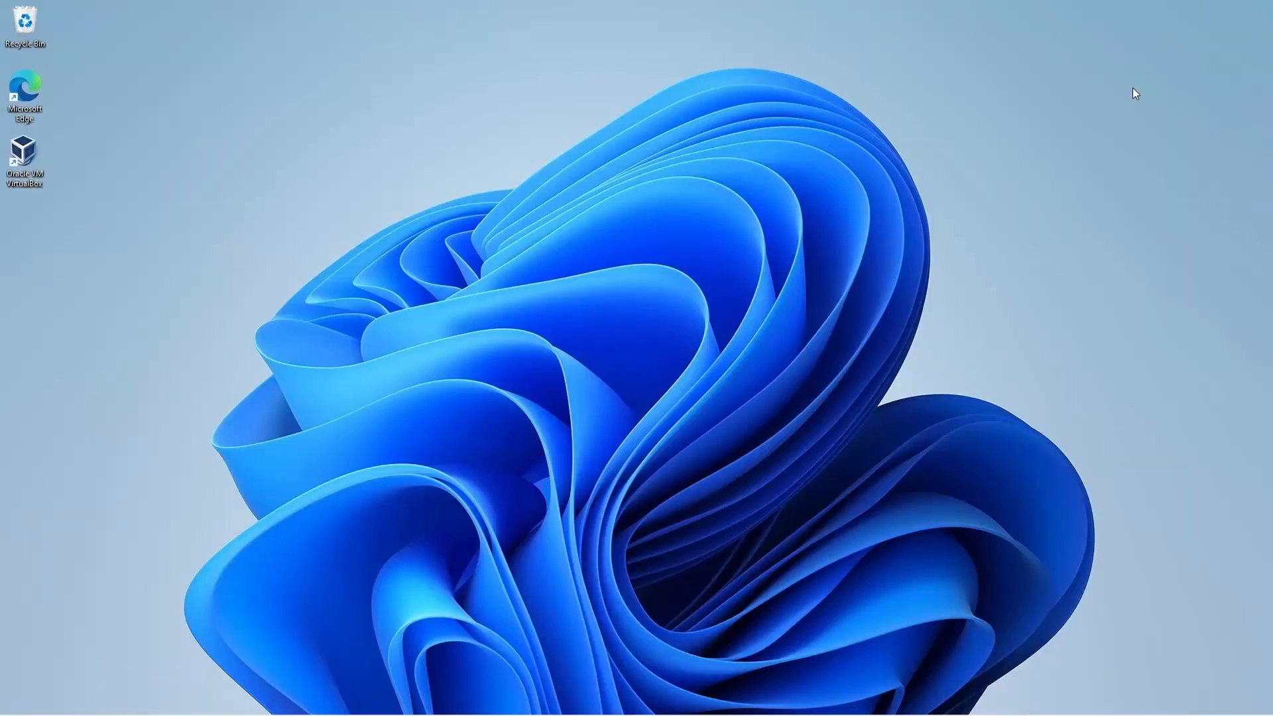
Step: Confirm ubuntu-22.04.3-desktop-amd64.iso is in the Downloads folder using File Explorer
key(super+e)
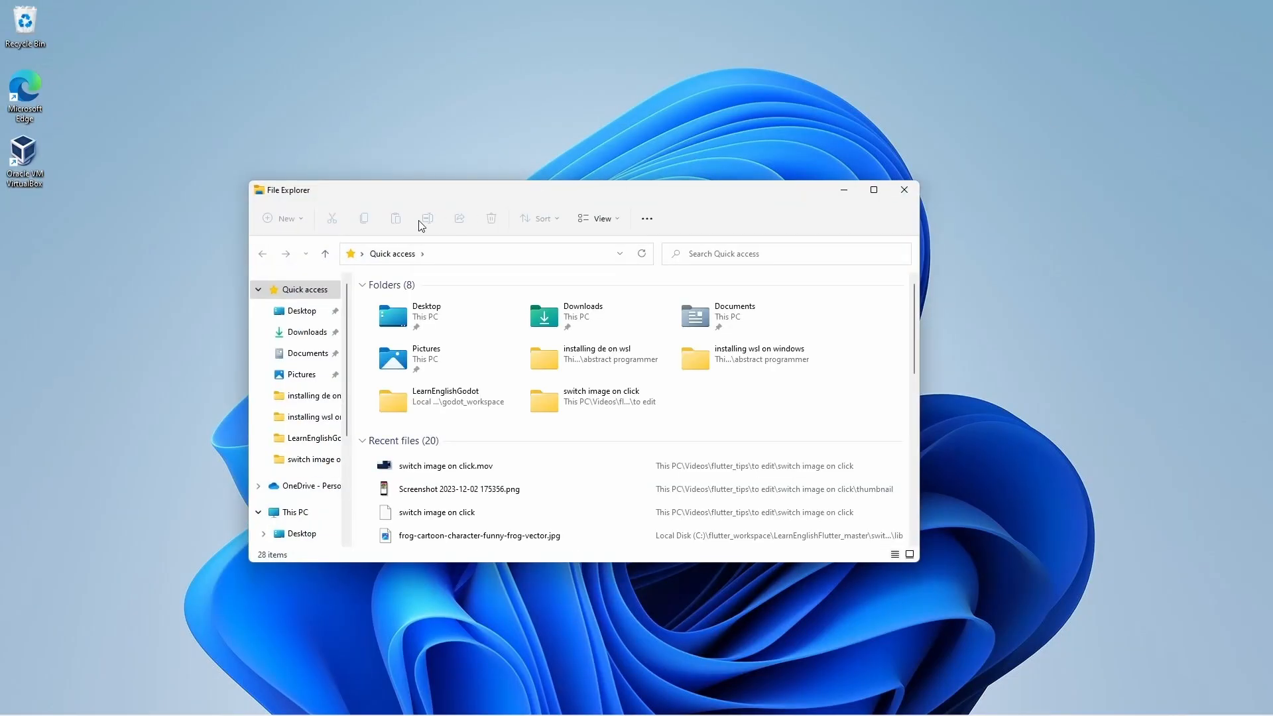
click(294, 333)
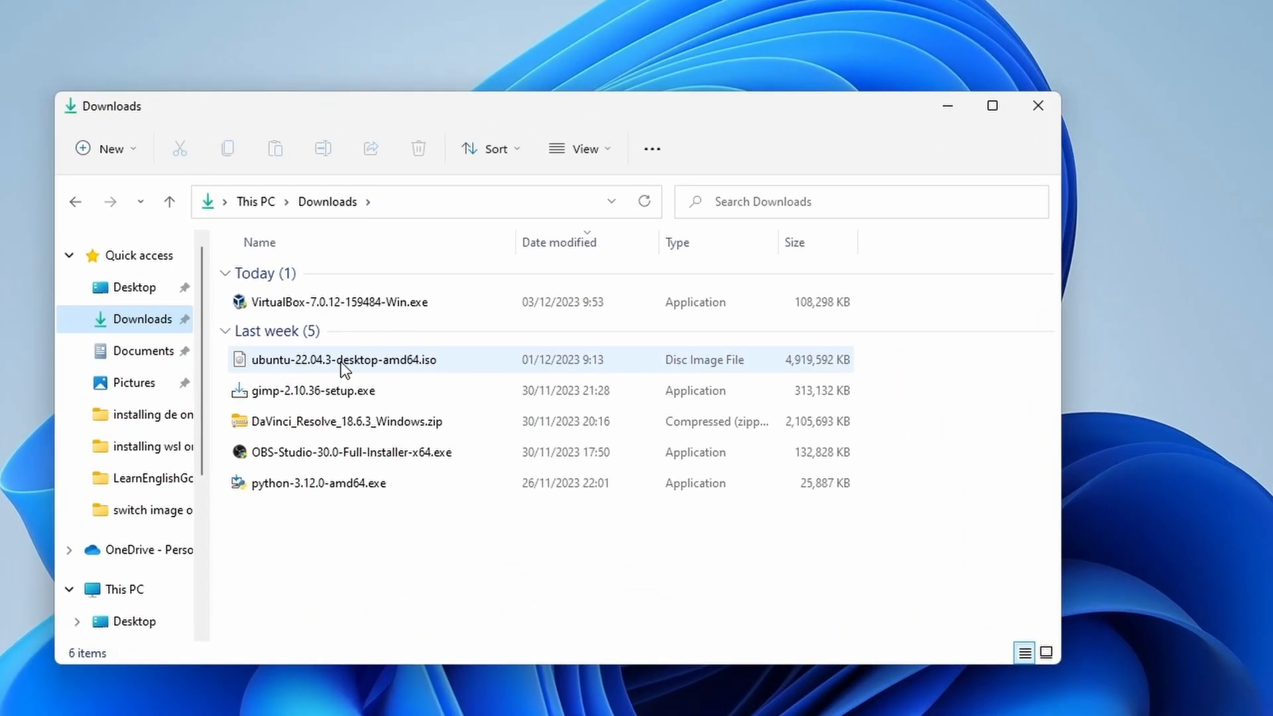
click(438, 360)
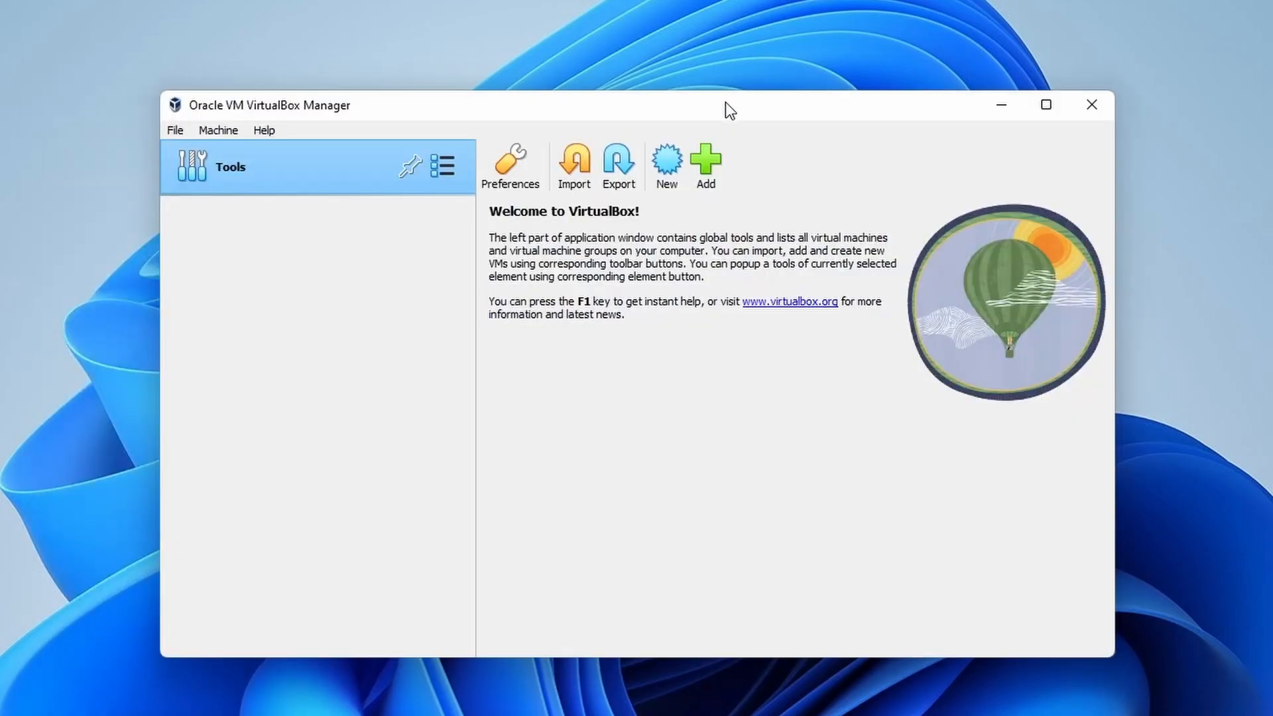
Step: Start a new VM named Ubuntu-22.04-fresh_install, keeping type Linux and version Ubuntu (64-bit)
click(662, 169)
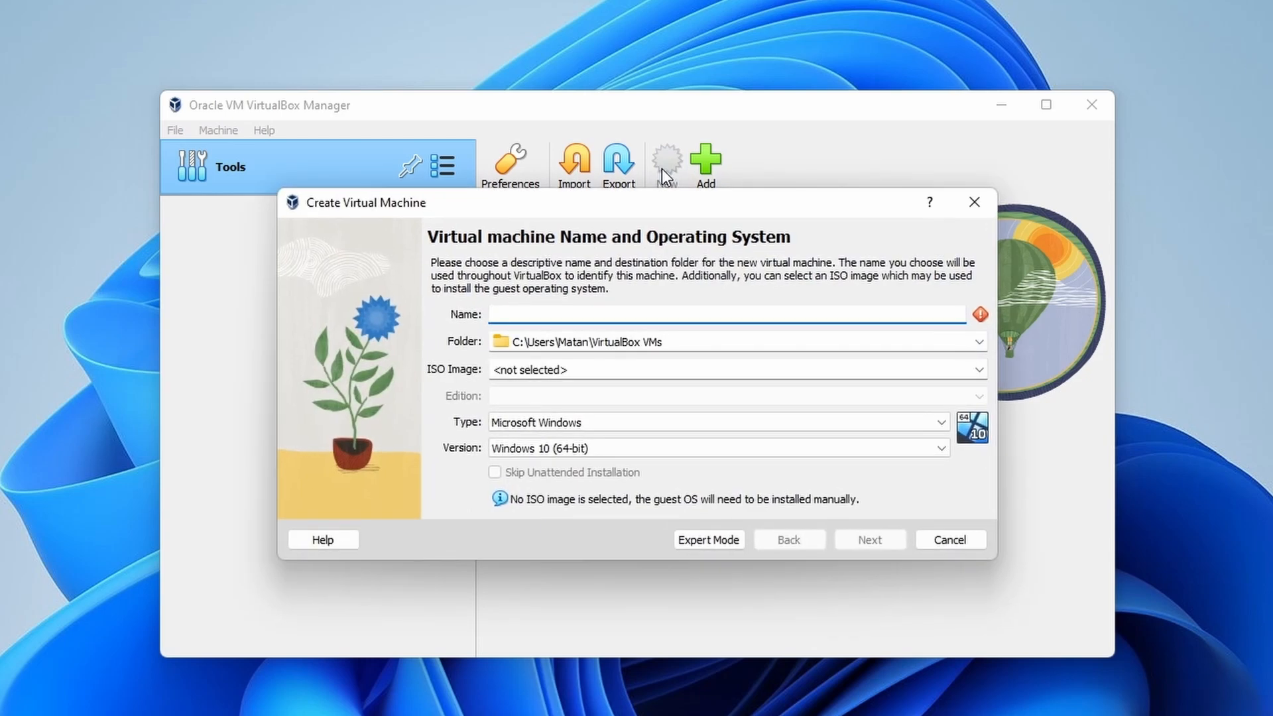
text(Ubuntu-)
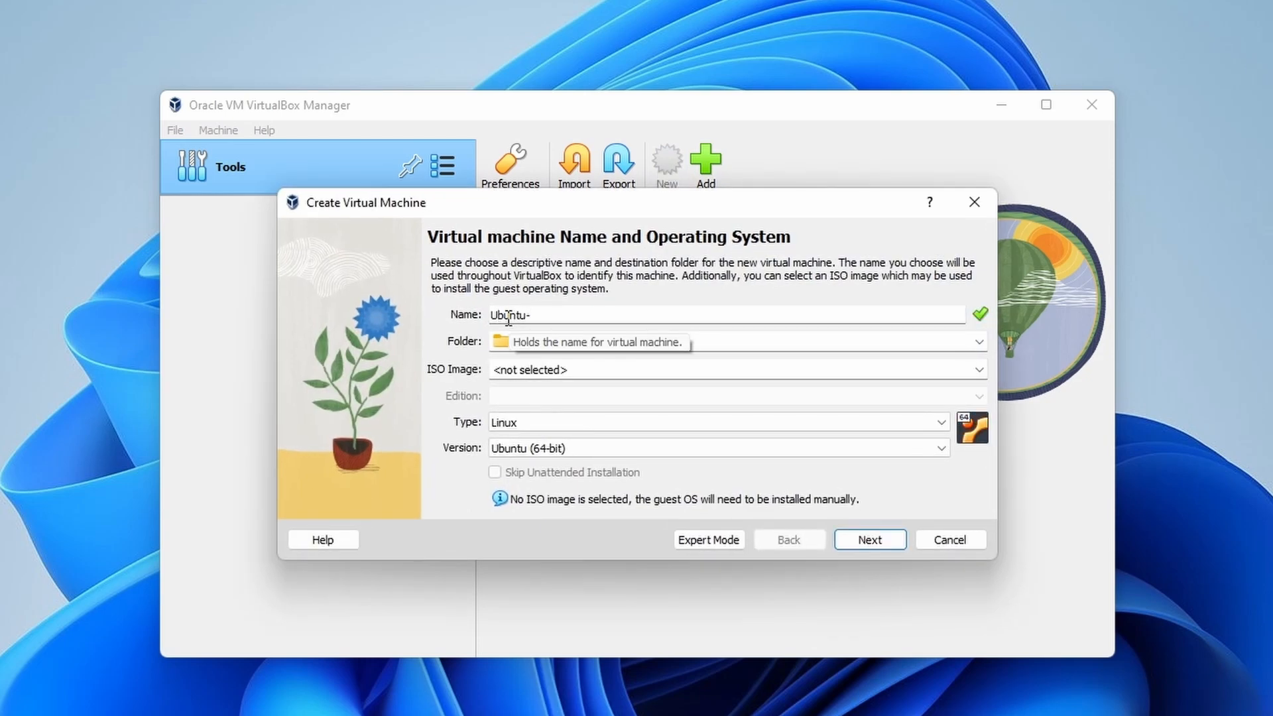
text(22.04-fresh_install)
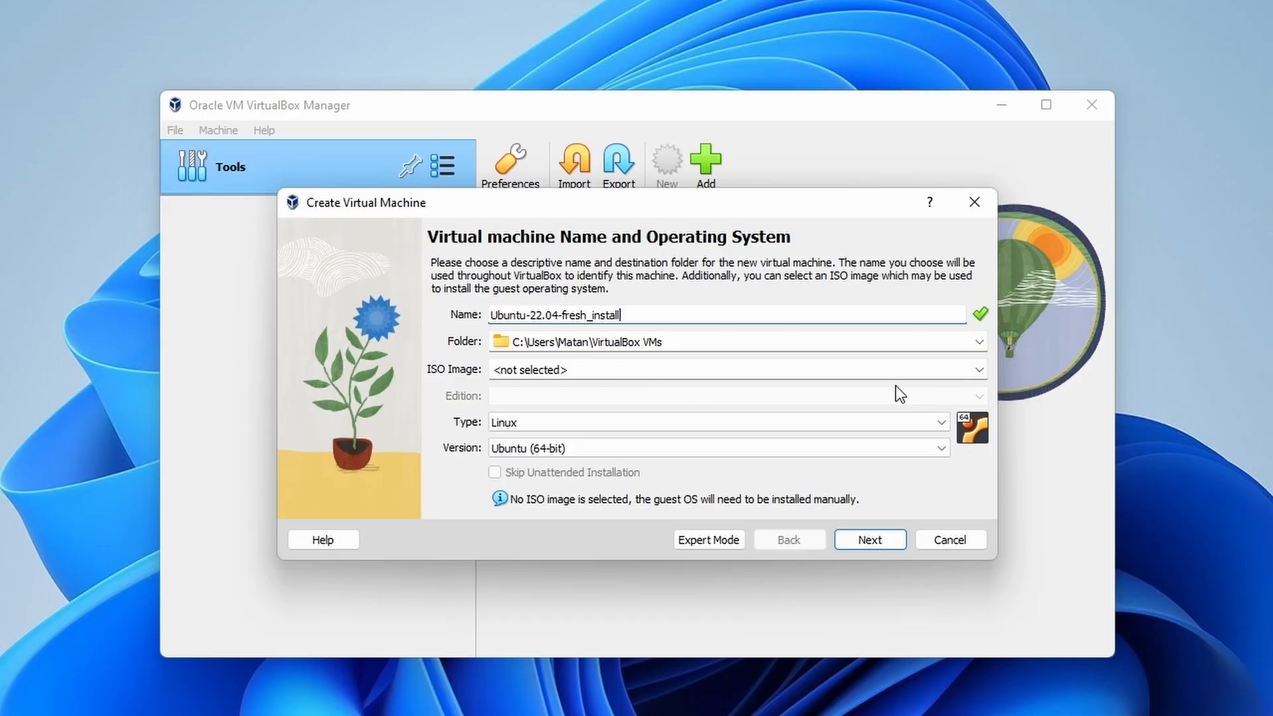
Step: Set ubuntu-22.04.3-desktop-amd64.iso from Downloads as the new VM's ISO image
click(979, 369)
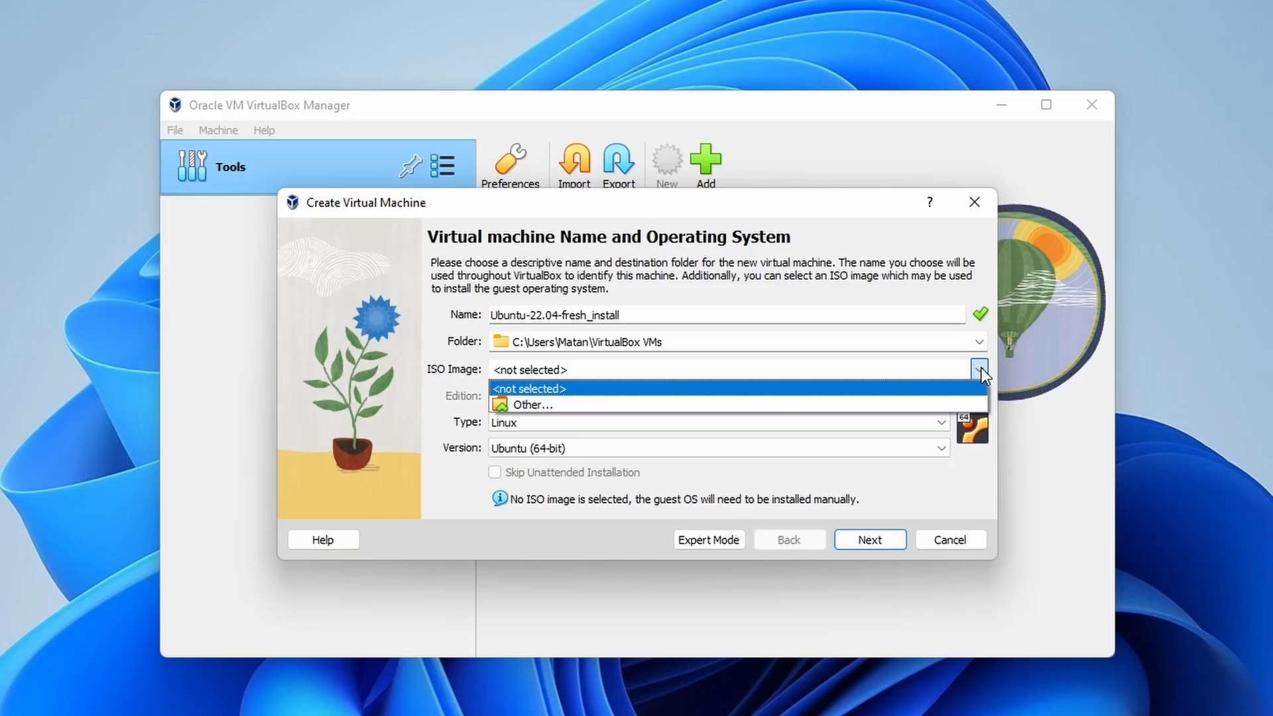
click(685, 404)
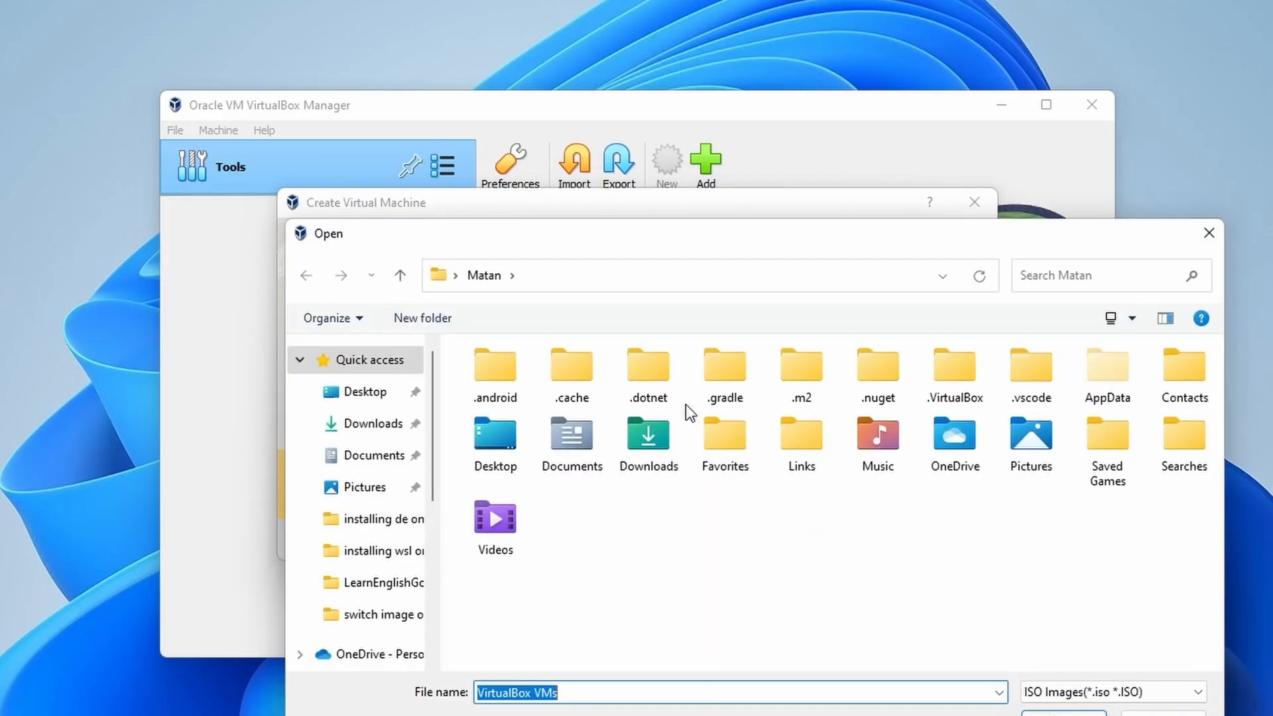
click(367, 426)
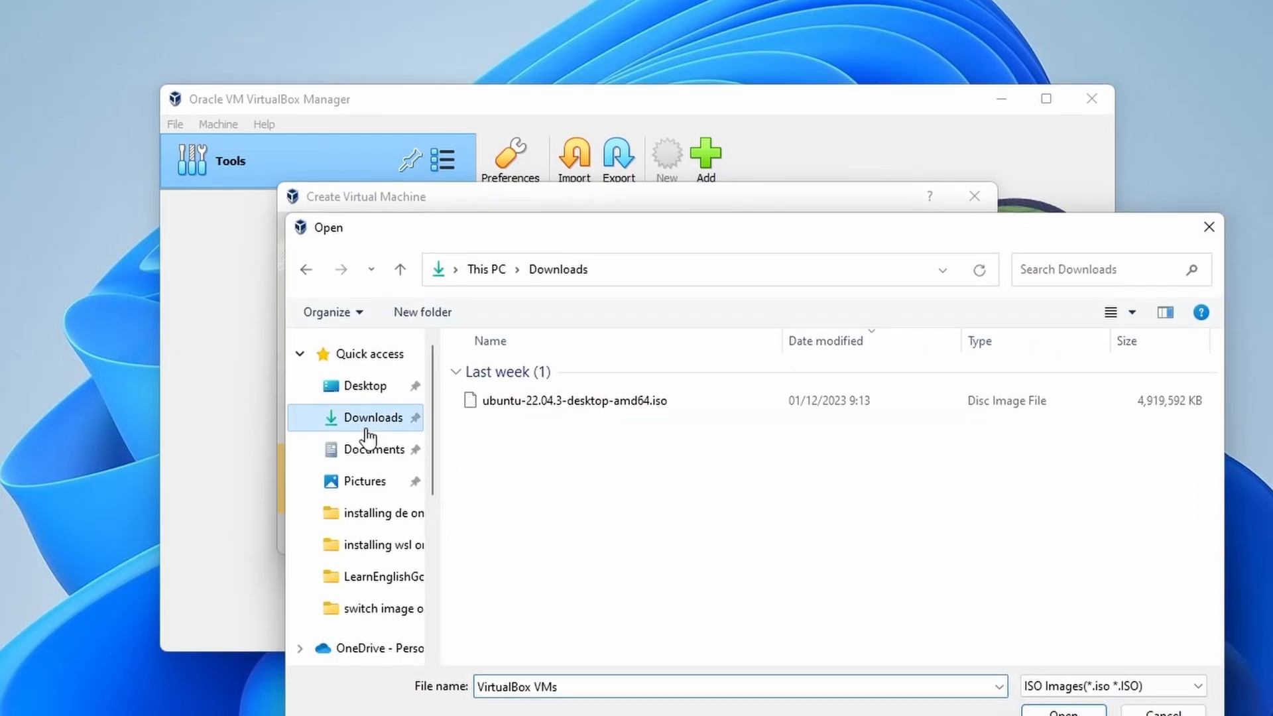
click(603, 356)
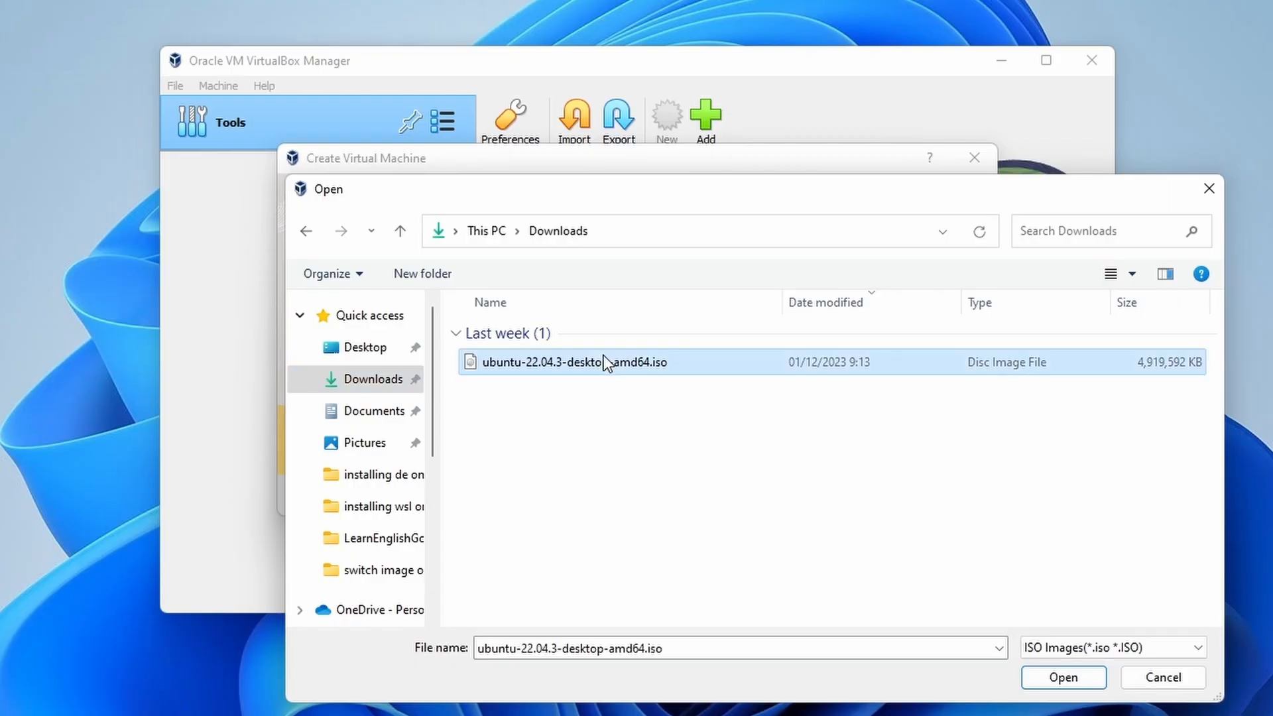
click(1065, 680)
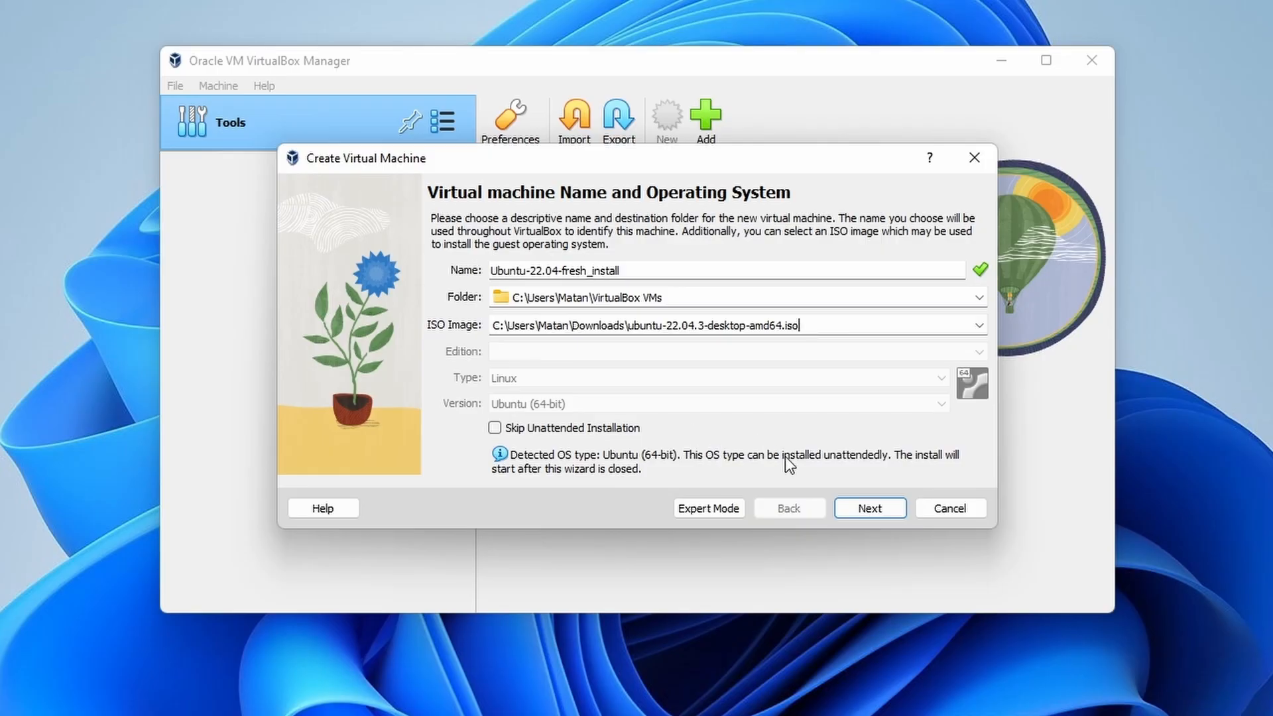
Step: Replace the default unattended-install username and password, confirming the password
click(858, 507)
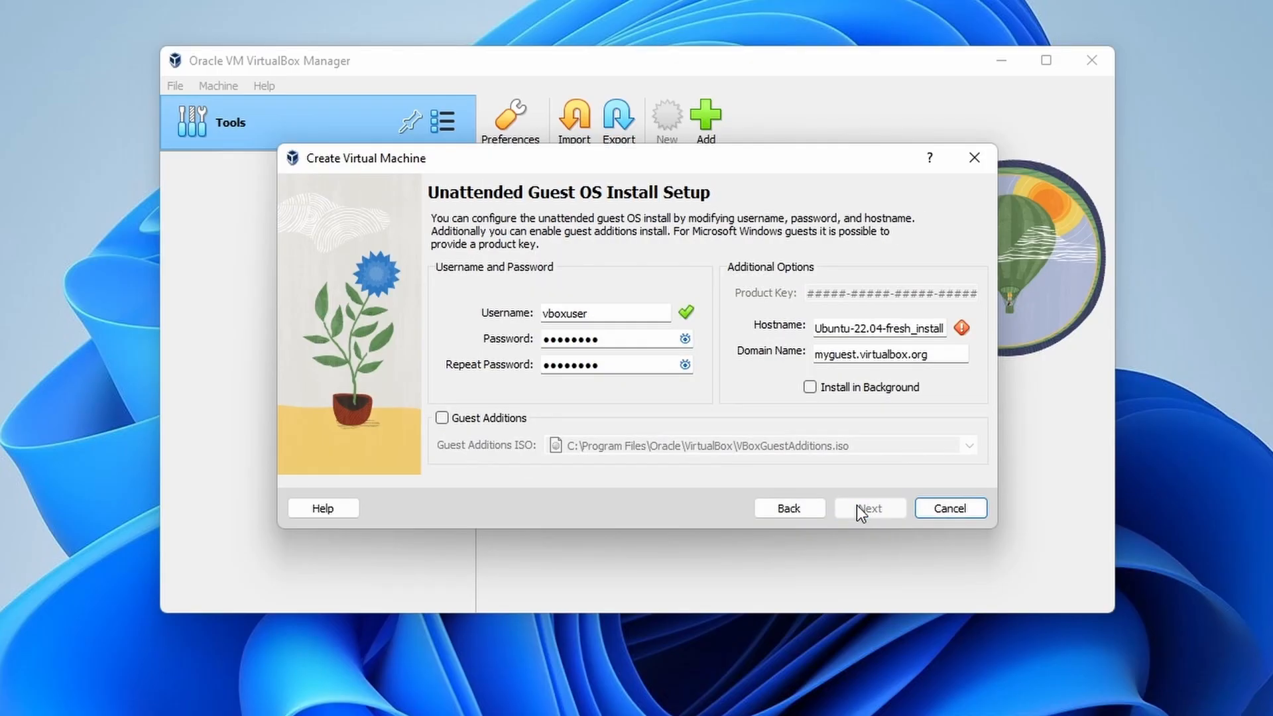
double_click(599, 314)
text(matan)
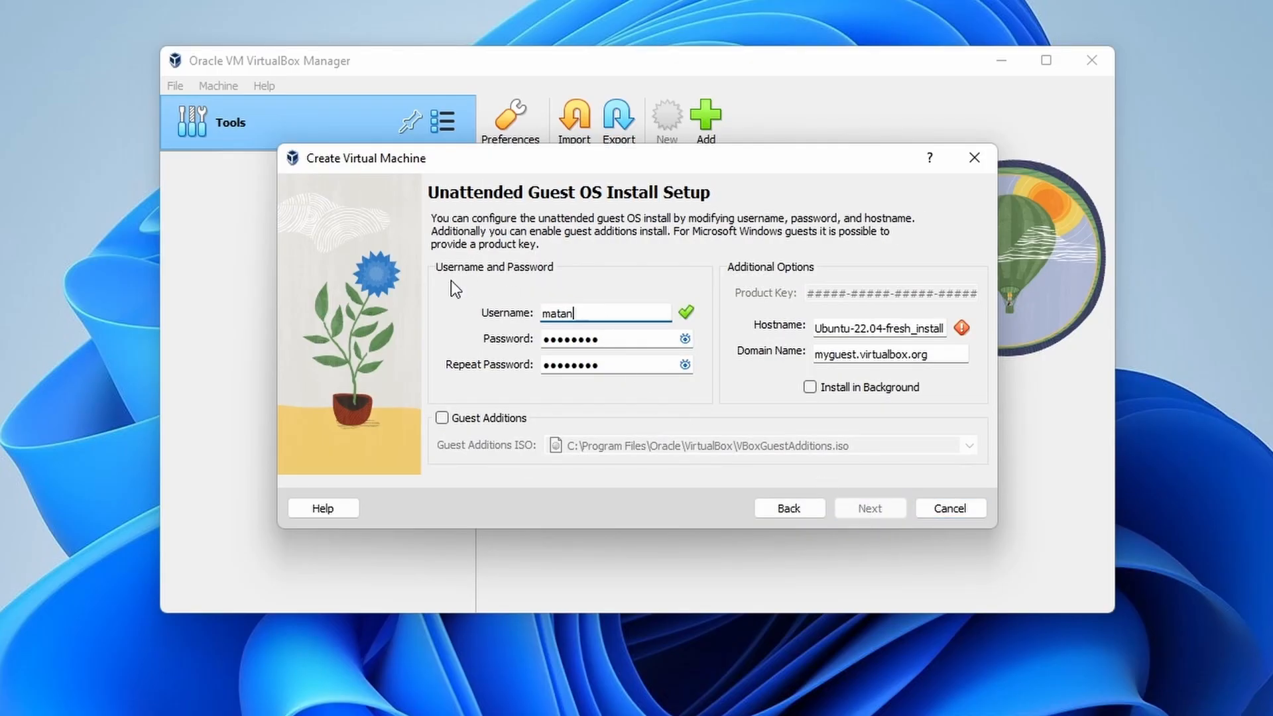
double_click(607, 336)
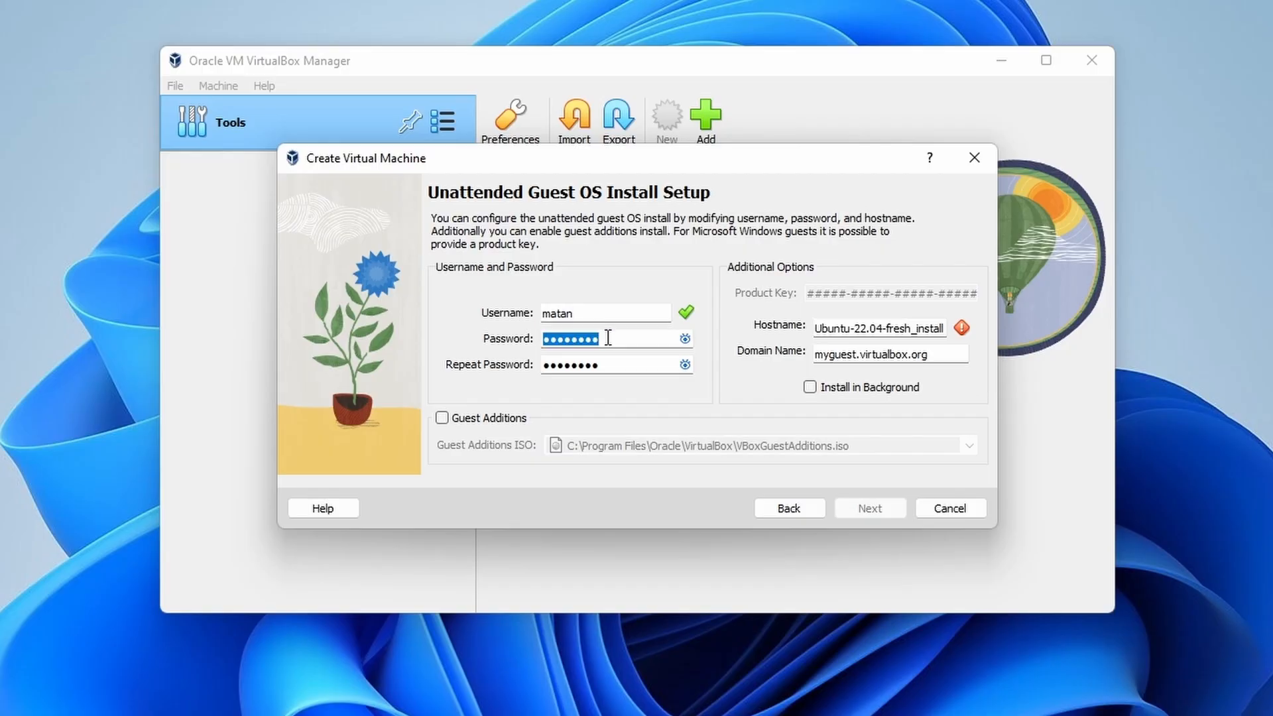
text(1234)
key(Tab)
text(1234)
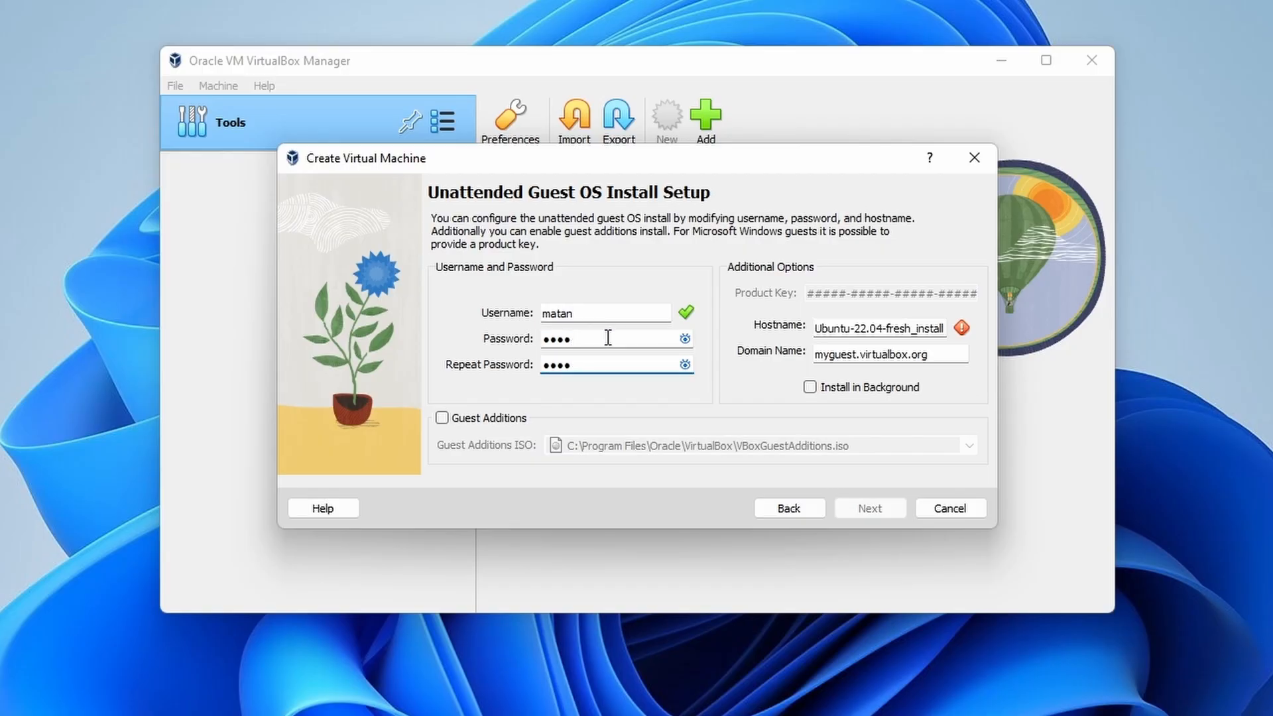
Step: Set the hostname to abstract-programmer and enable Guest Additions installation
click(864, 327)
key(ctrl+a)
text(abstr)
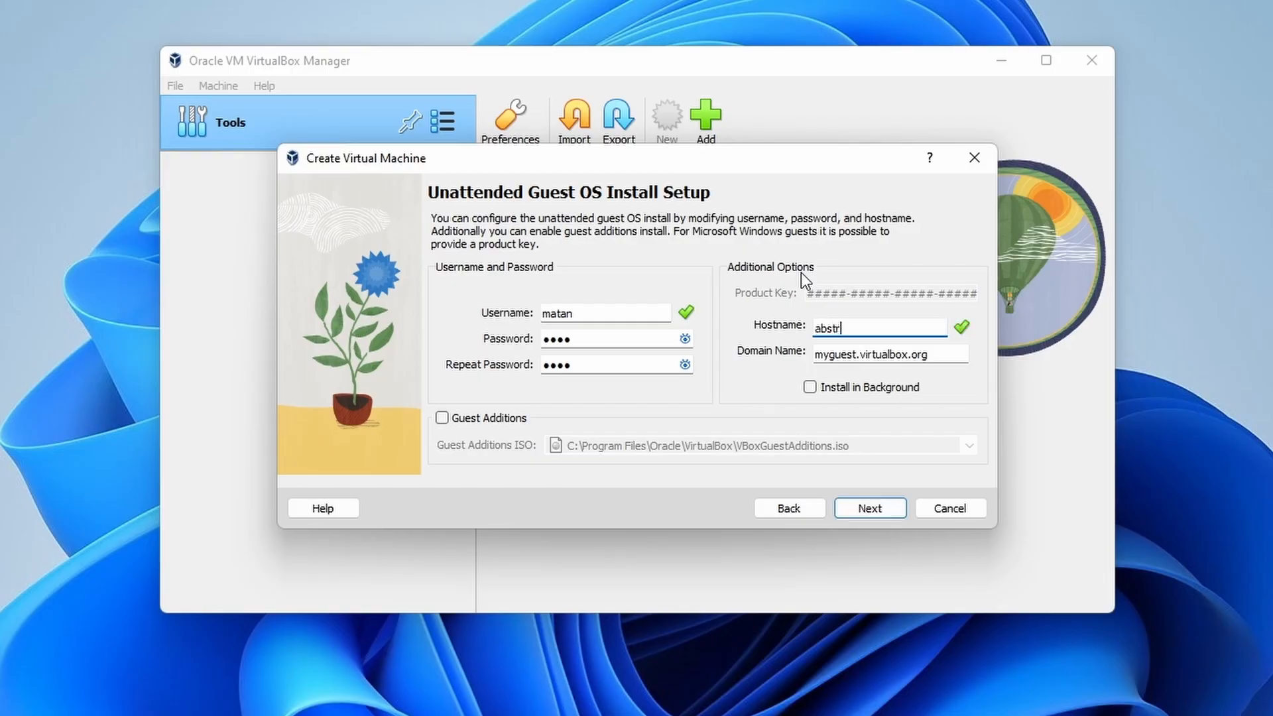
text(act-programmer)
click(442, 418)
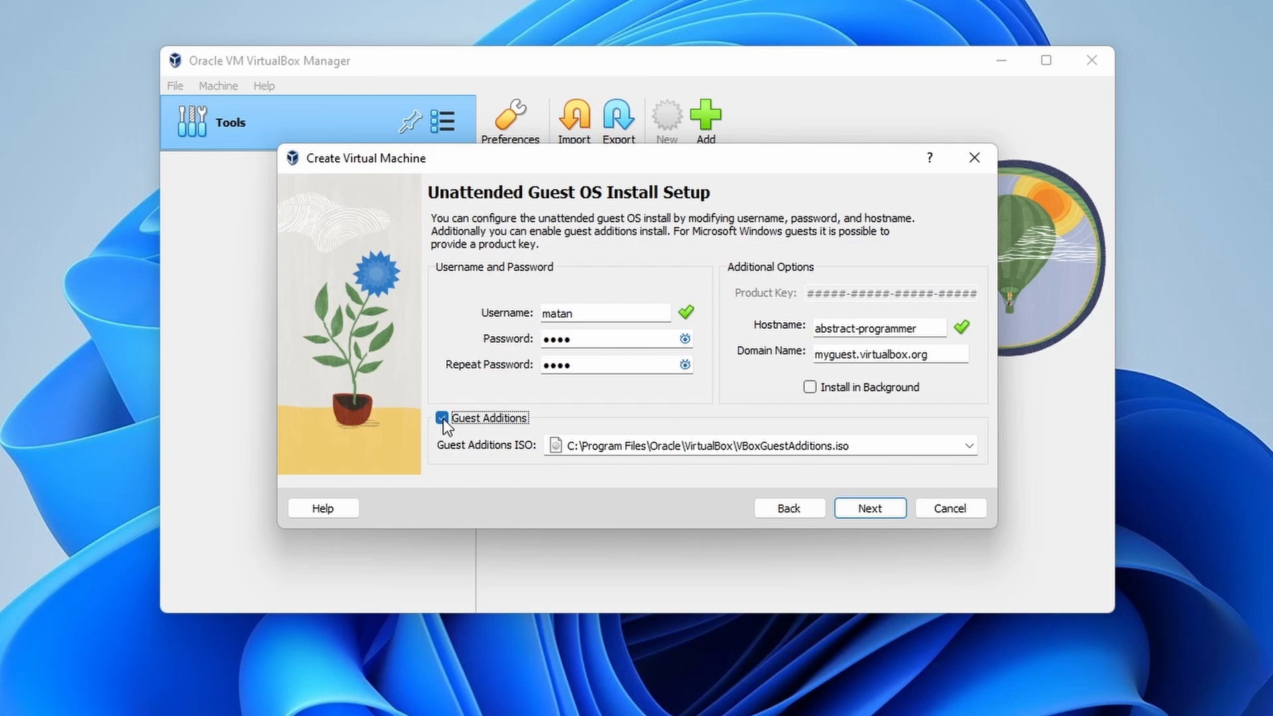
click(868, 509)
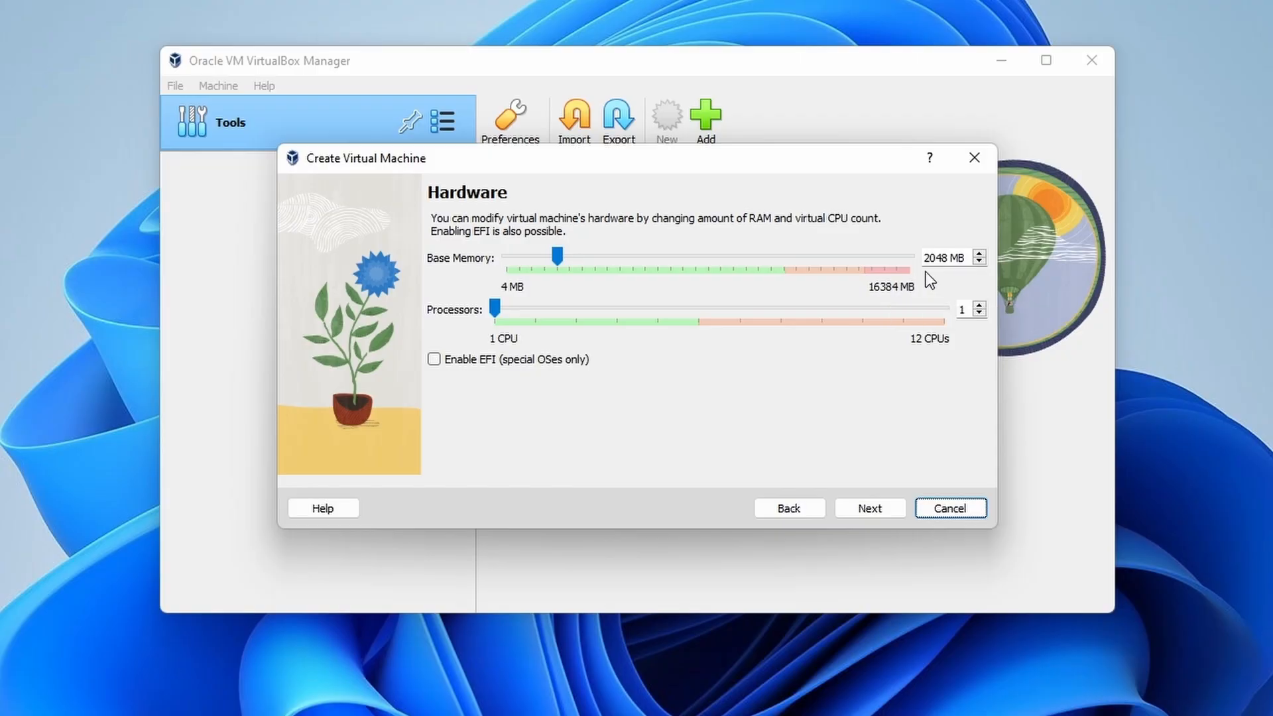
Step: Set base memory to 3600 MB and processors to 2
click(948, 257)
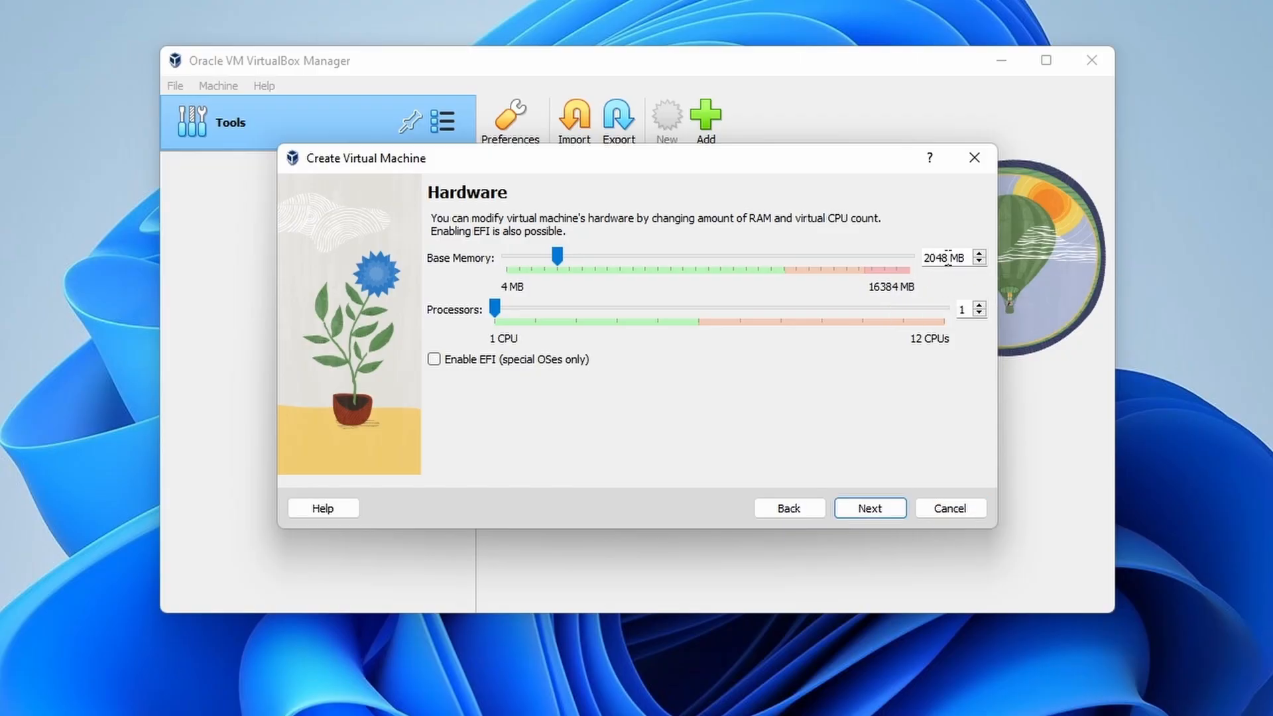
double_click(948, 257)
text(3600)
click(980, 305)
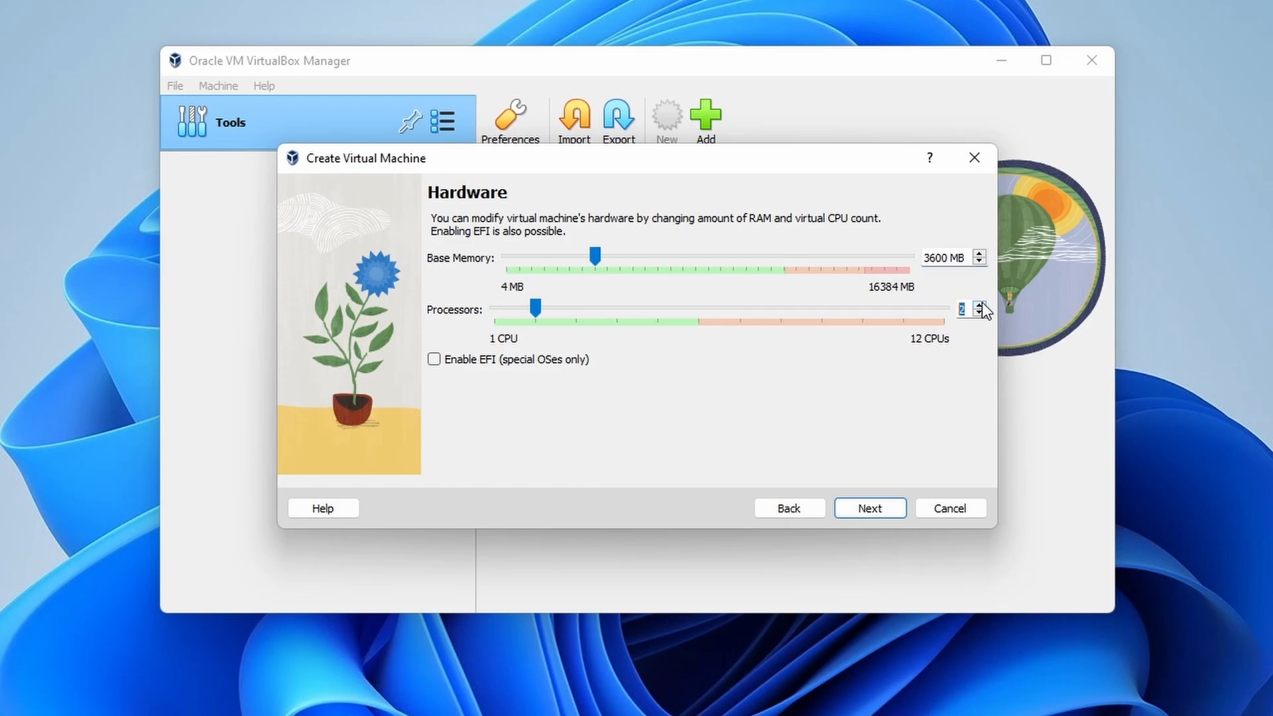
click(884, 505)
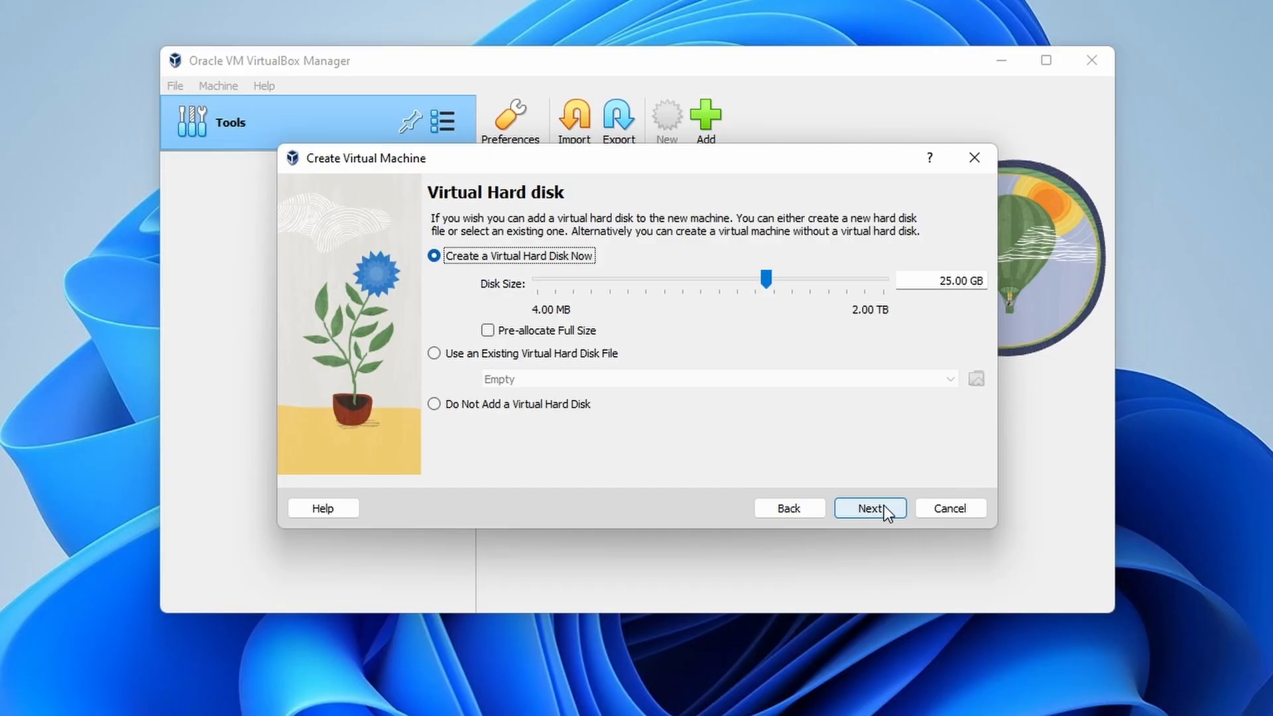
Step: Accept the new 25.00 GB virtual hard disk and finish creating the Ubuntu-22.04-fresh_install machine
click(888, 507)
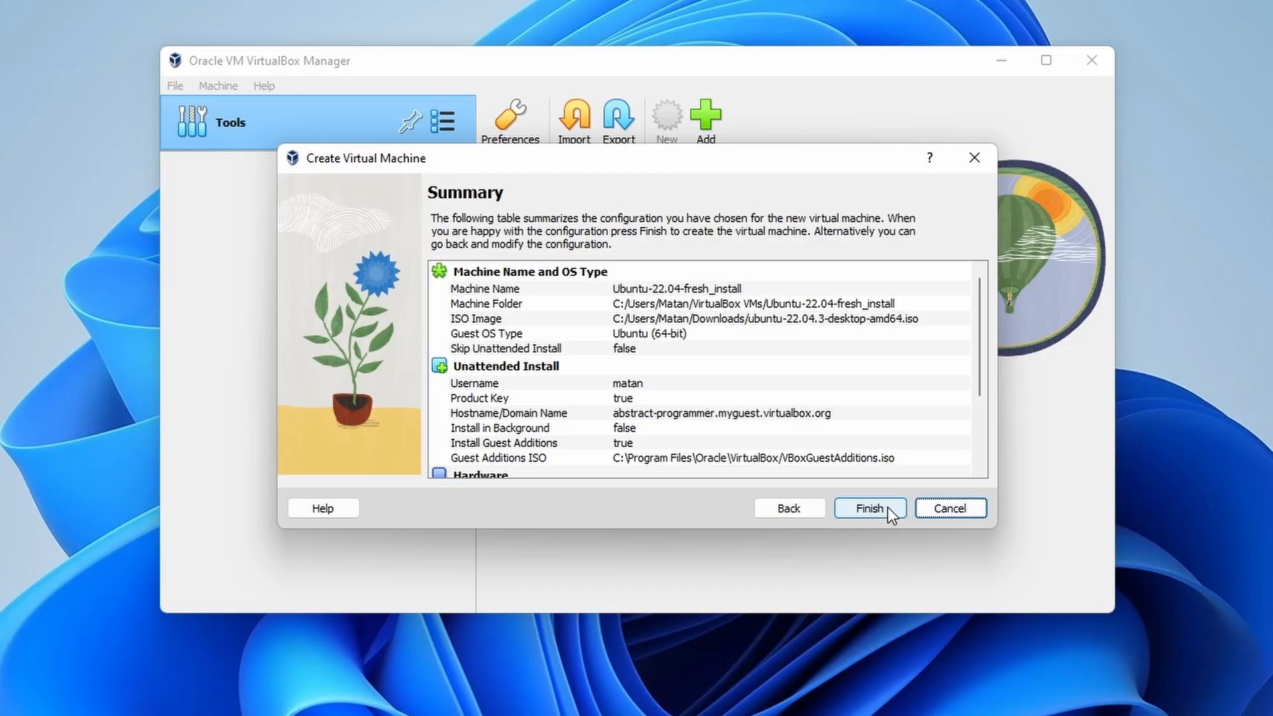
click(888, 509)
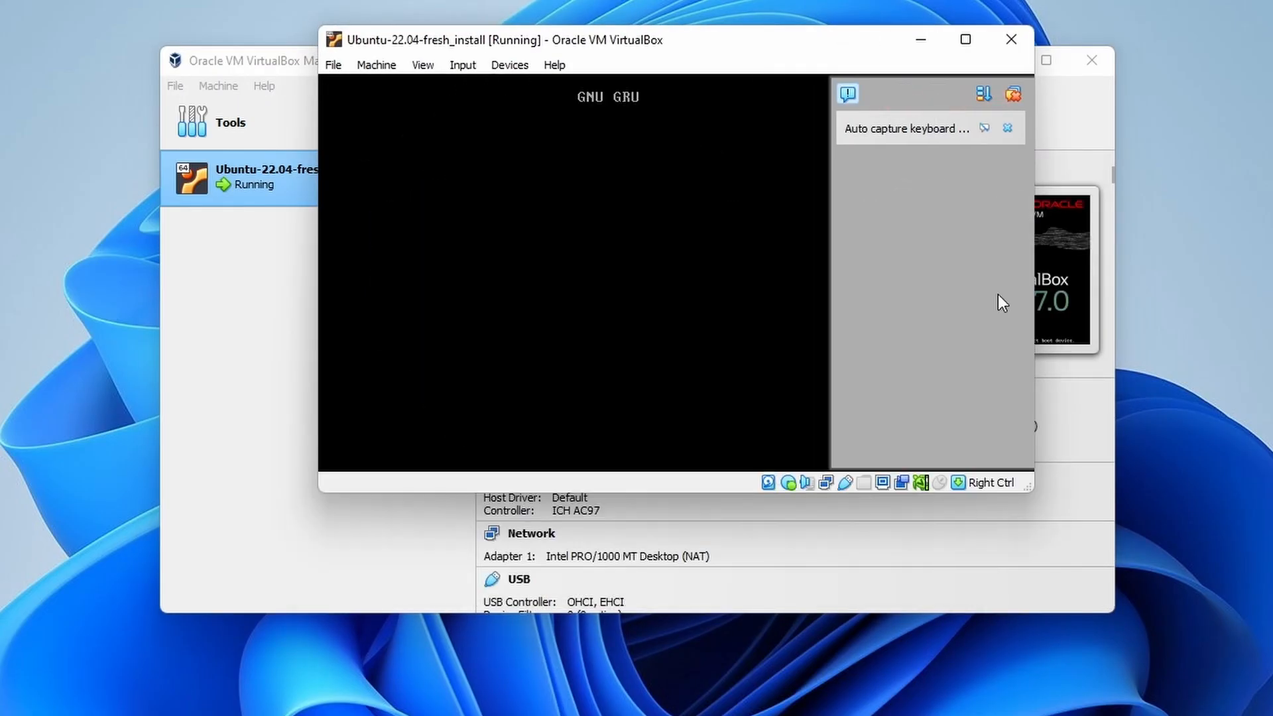
Step: Dismiss the Auto capture keyboard notice and let the unattended install reach the login screen
click(1008, 126)
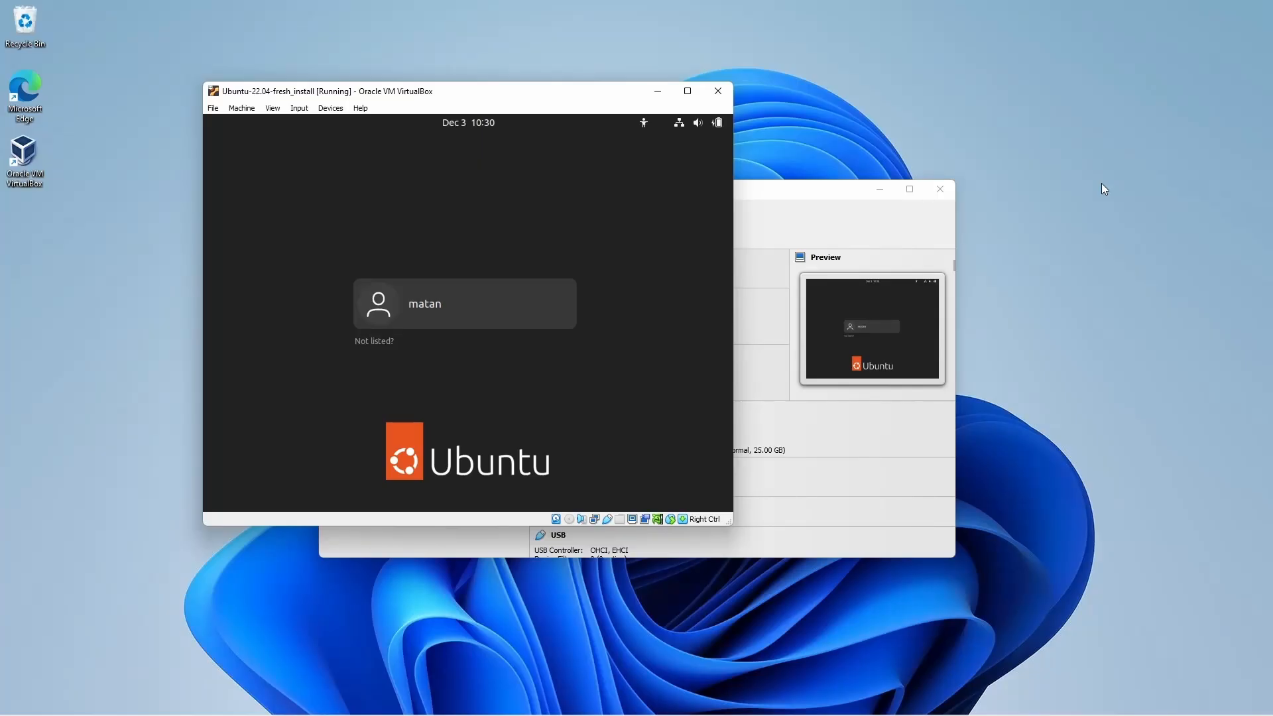
Step: Log into Ubuntu as the user account with its password
click(533, 303)
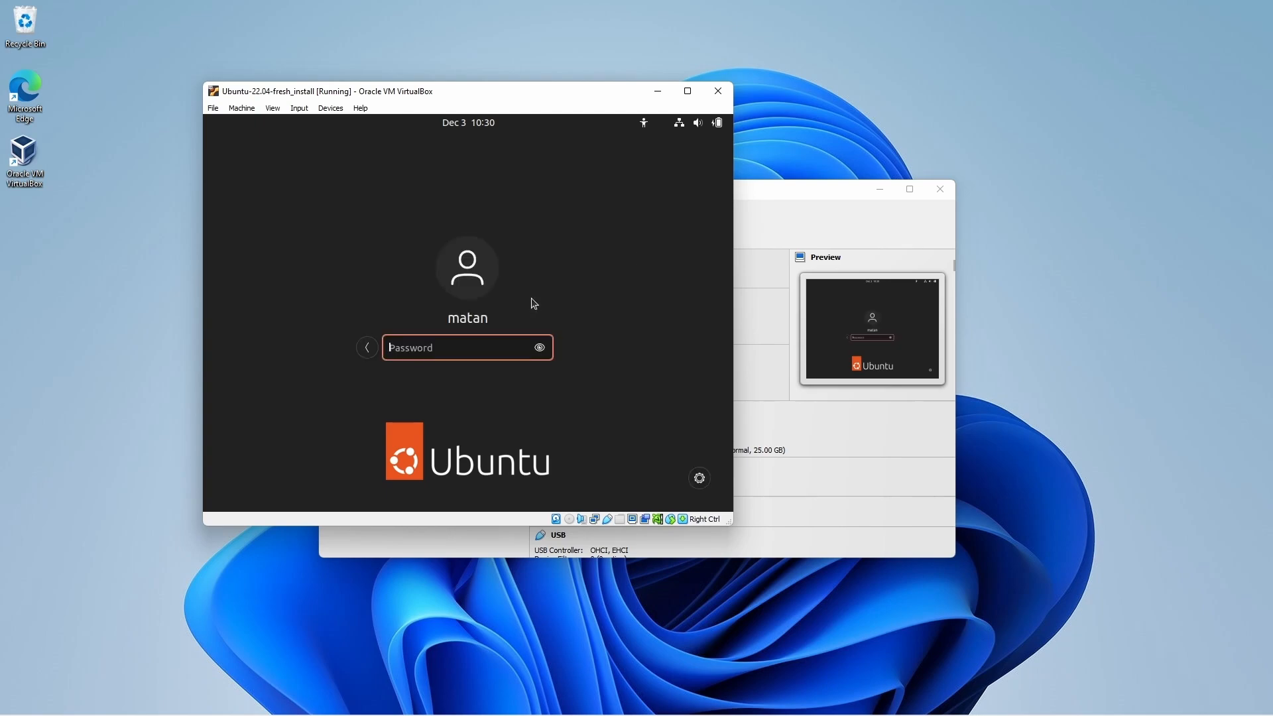
text(****)
key(Return)
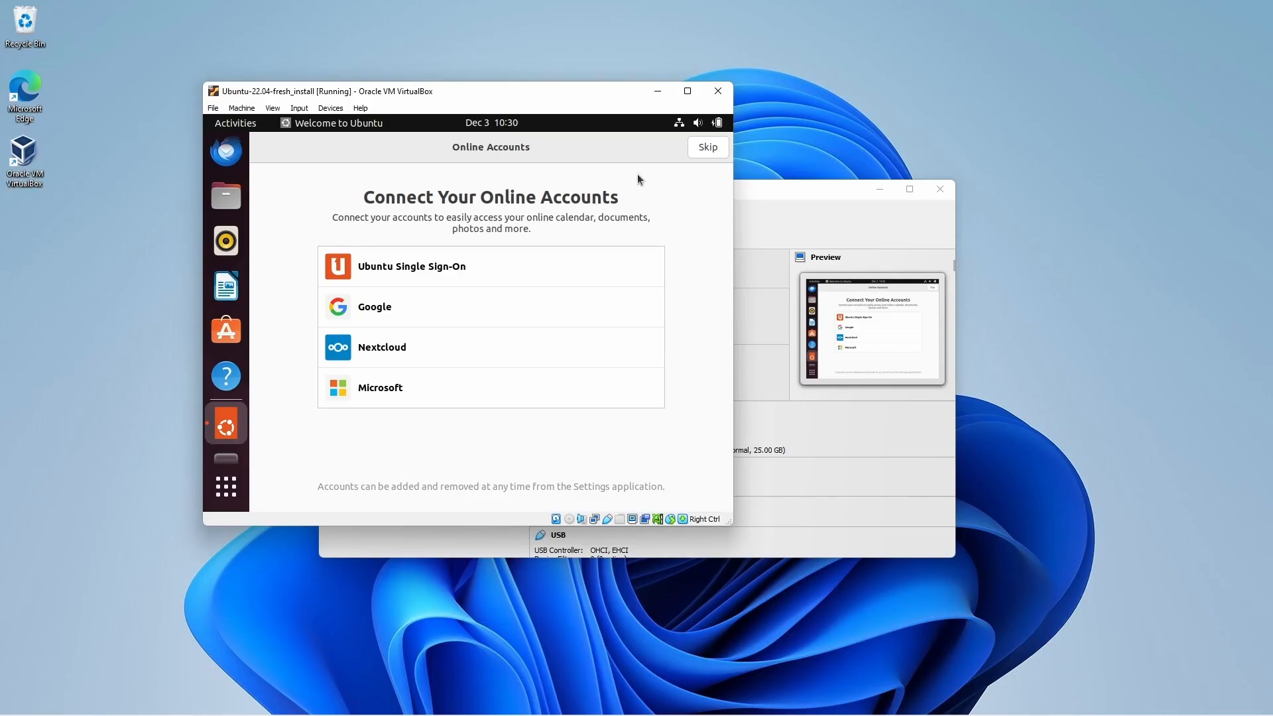
Step: Skip online accounts and go through Ubuntu Pro, Help improve Ubuntu and privacy to Done
click(708, 147)
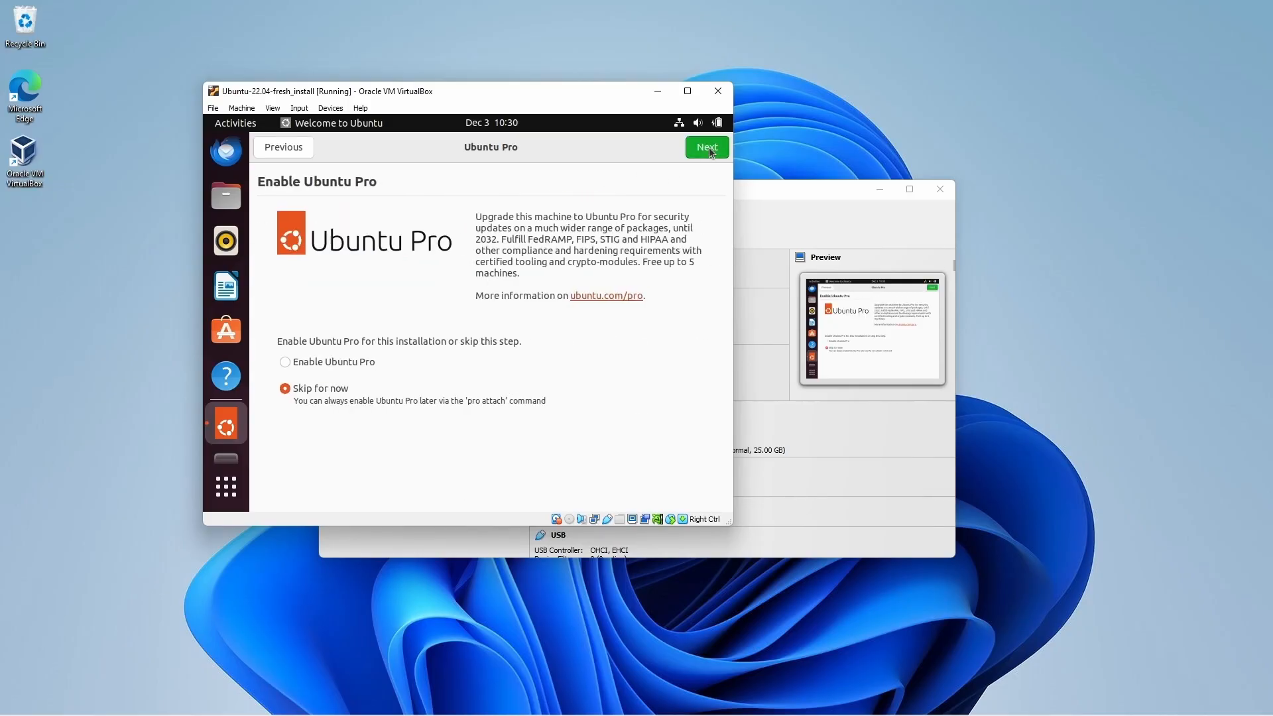
click(708, 147)
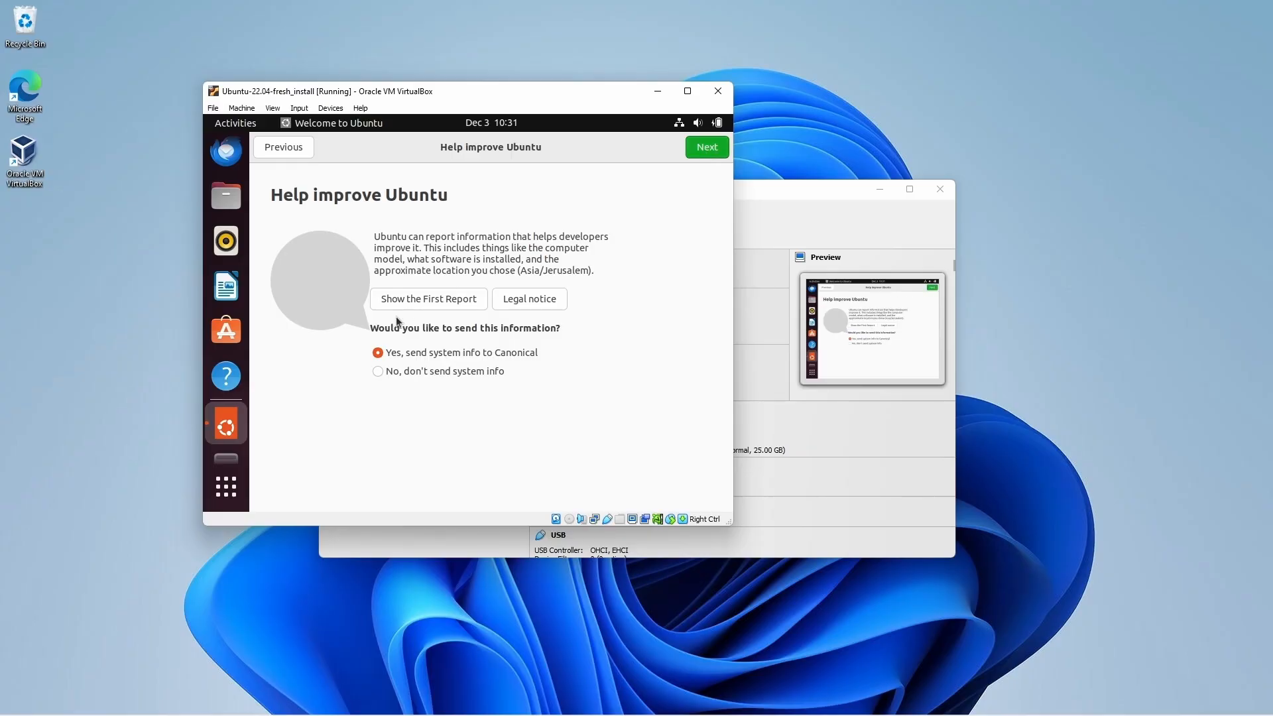
click(702, 152)
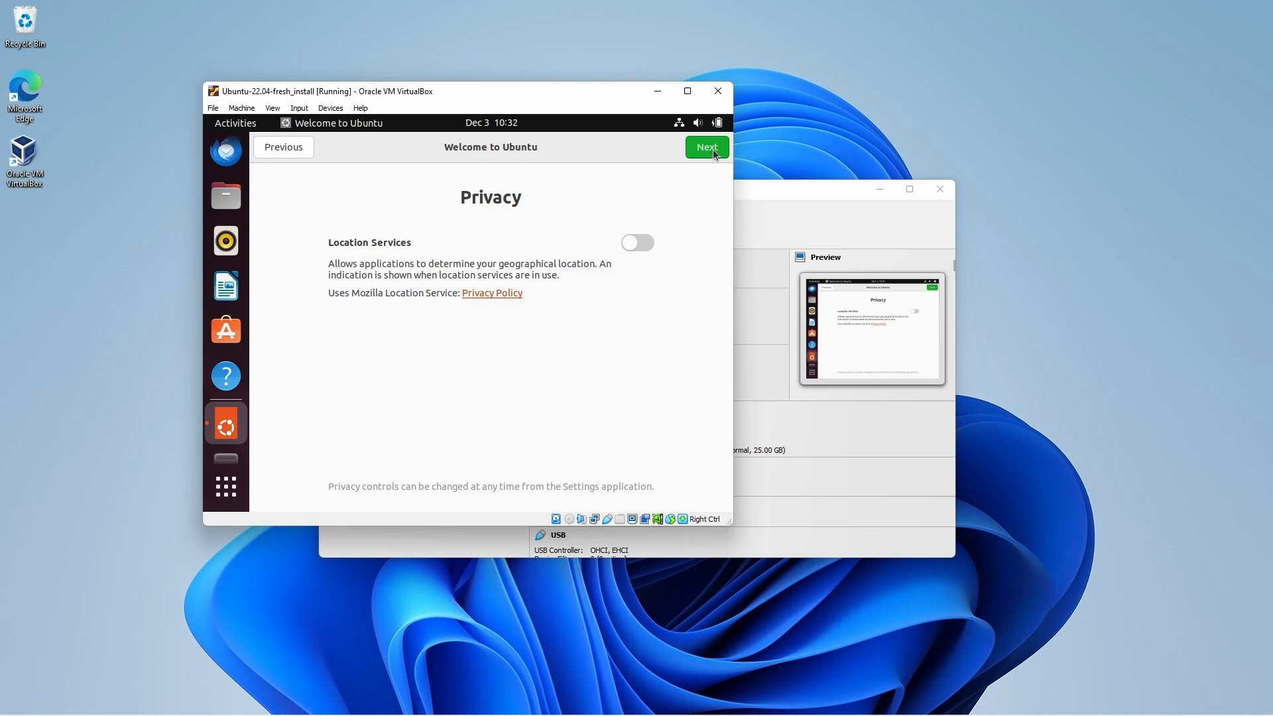
click(710, 154)
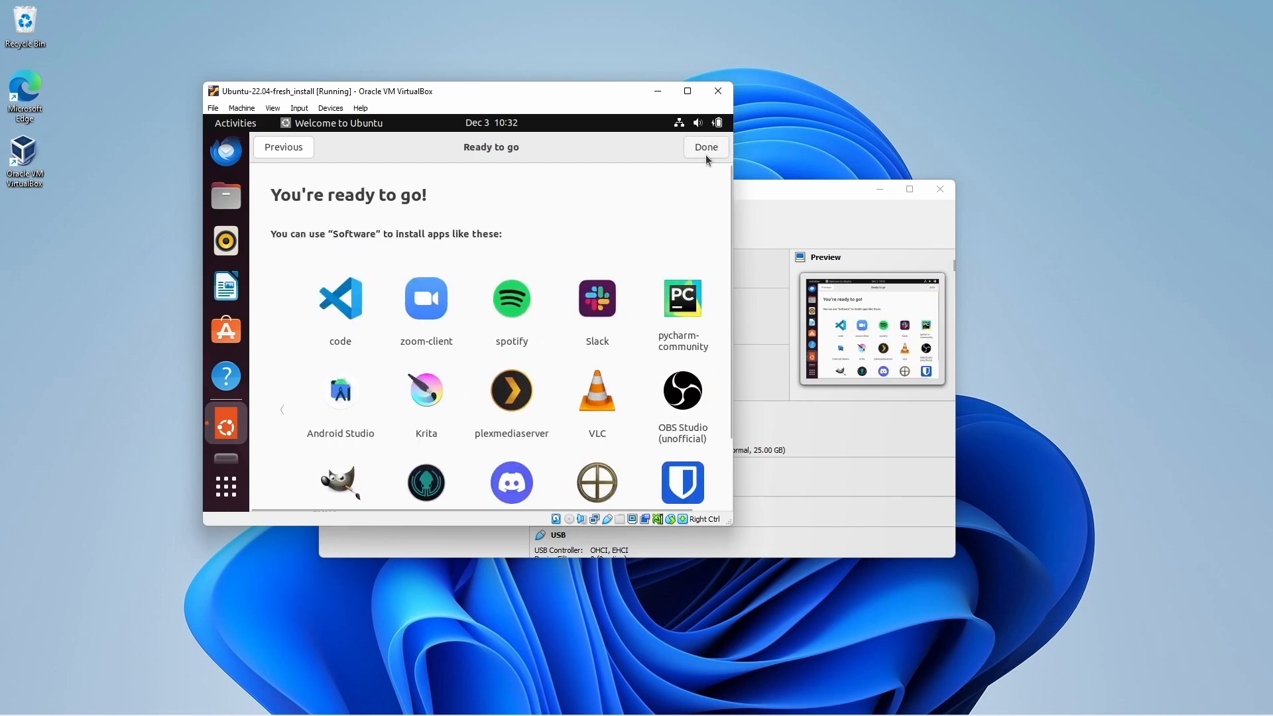
click(705, 149)
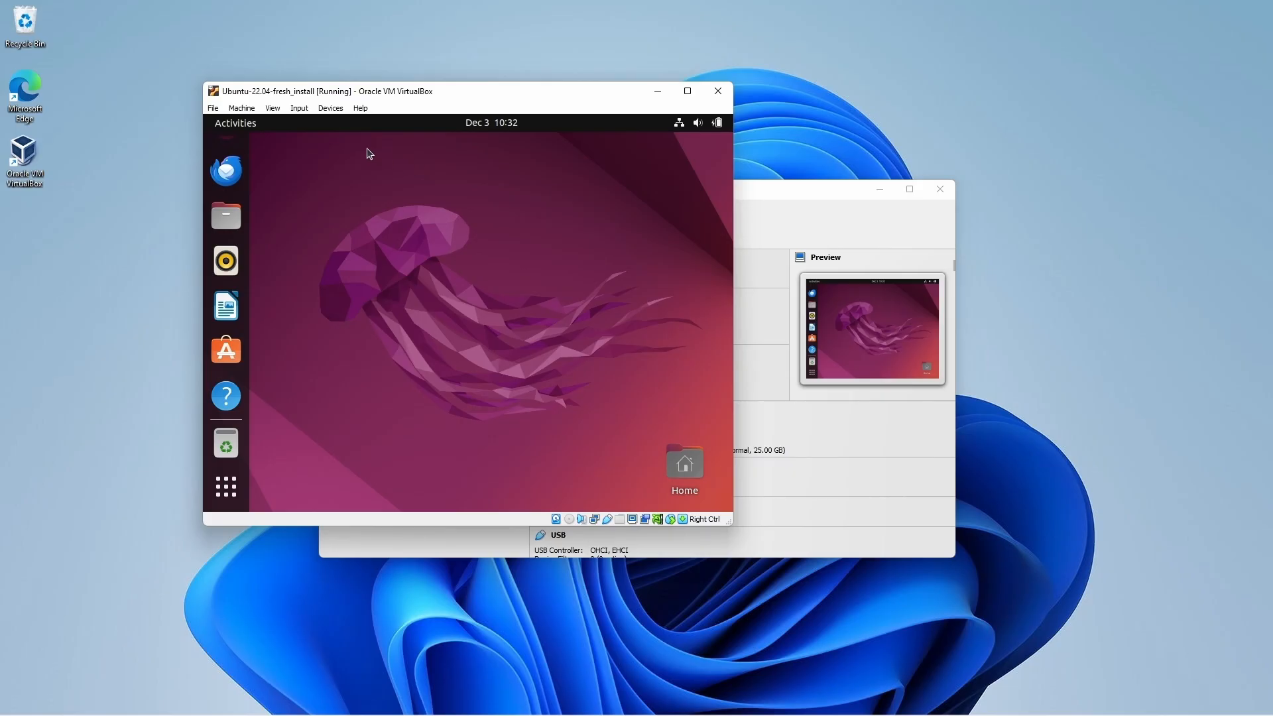
Step: Switch the Ubuntu VM window to Full-screen Mode via the View menu
click(275, 109)
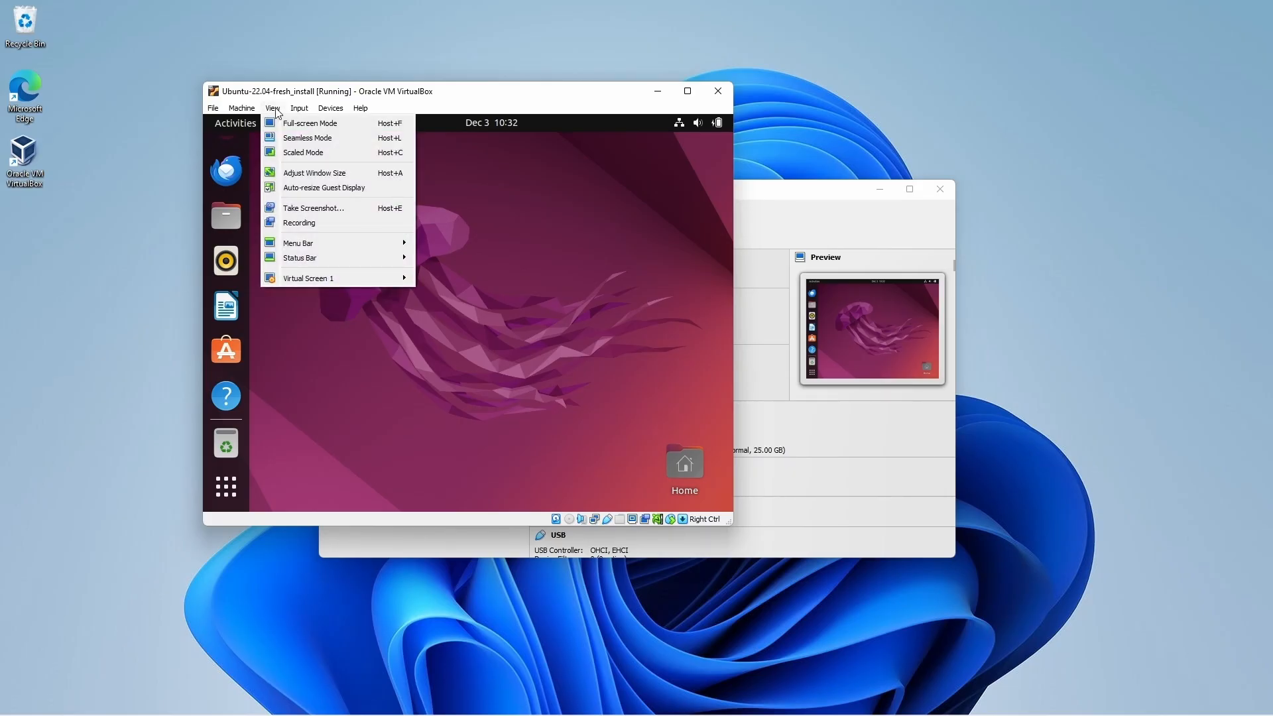
click(332, 124)
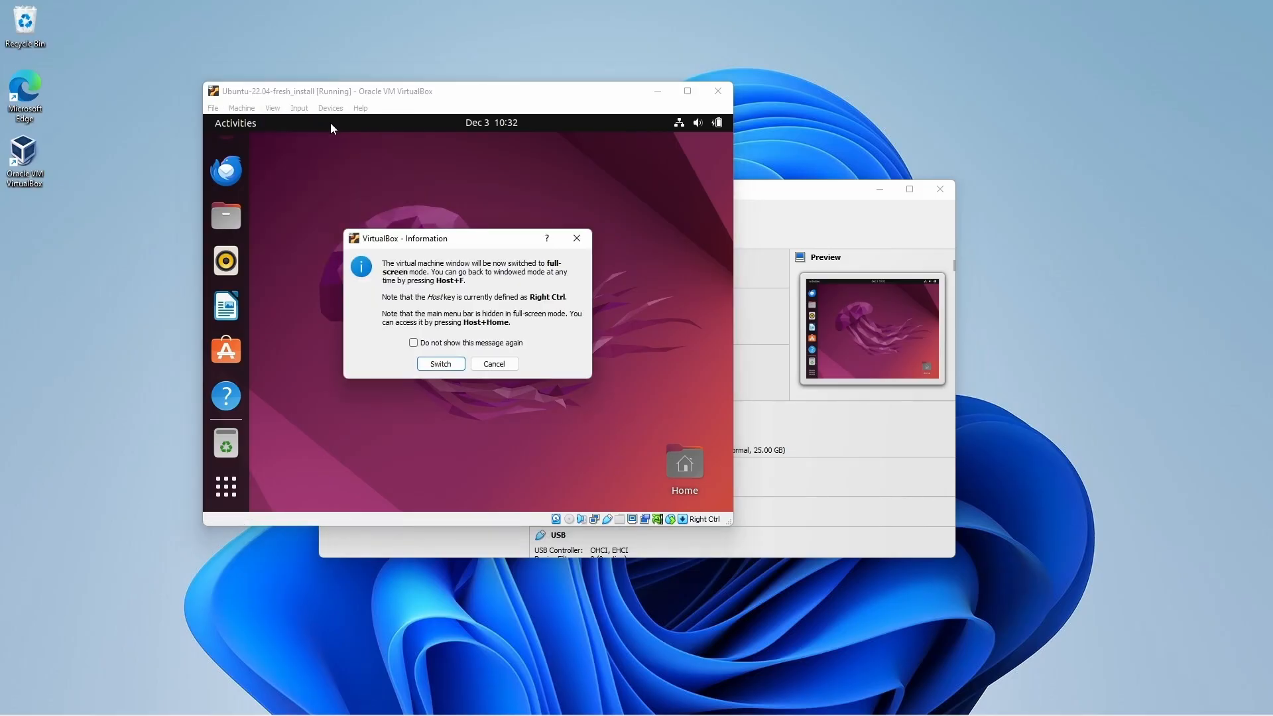
click(447, 364)
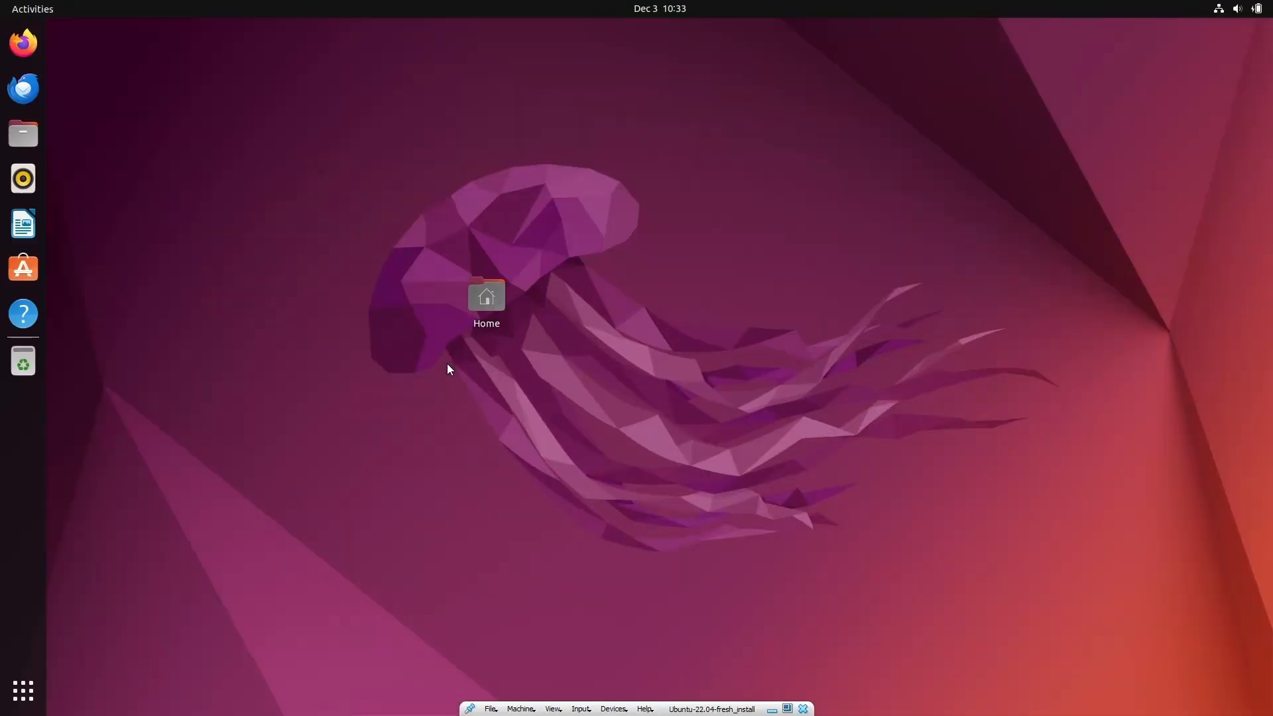